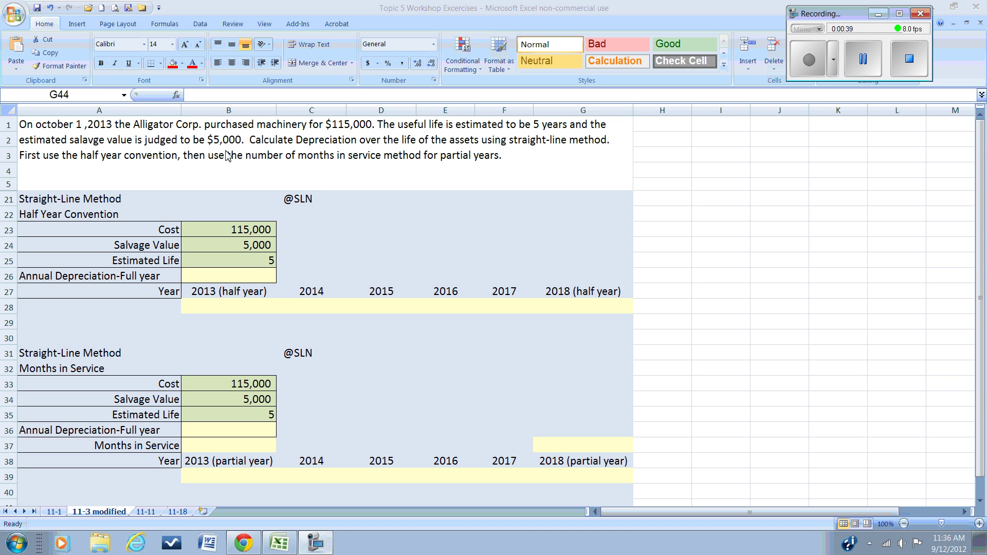
Enter =SLN(B23,B24,B25) in B26 for a full-year depreciation of $22,000.00
left_click(249, 276)
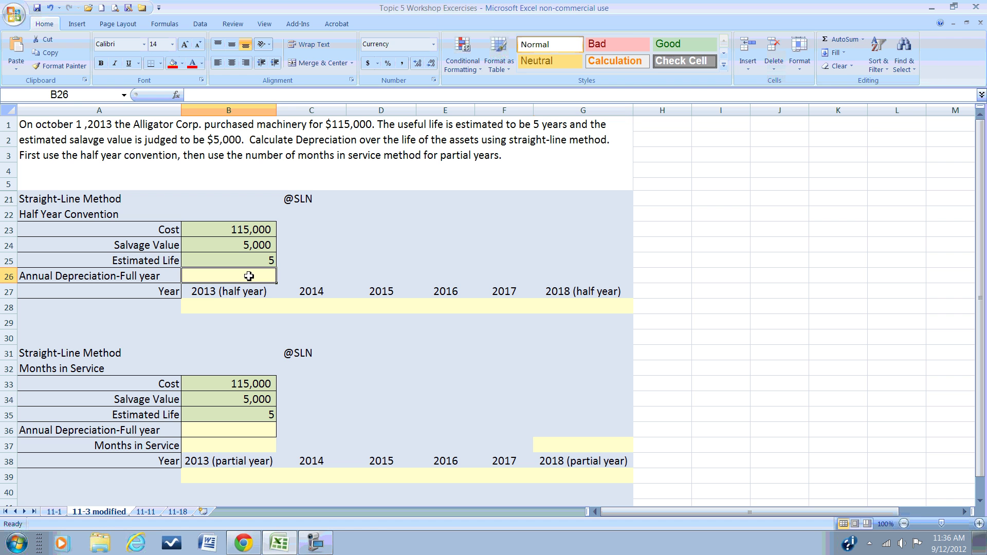
left_click(176, 27)
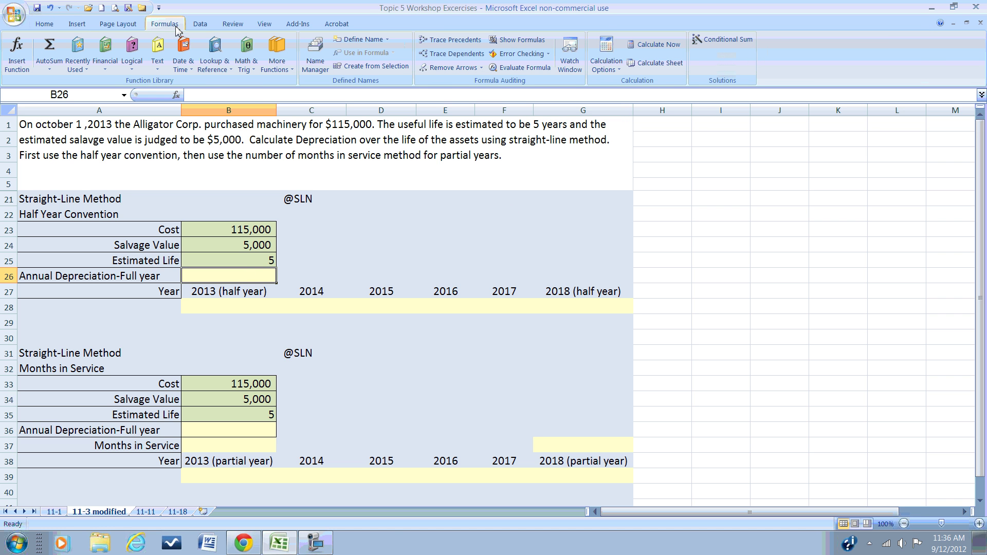
left_click(105, 52)
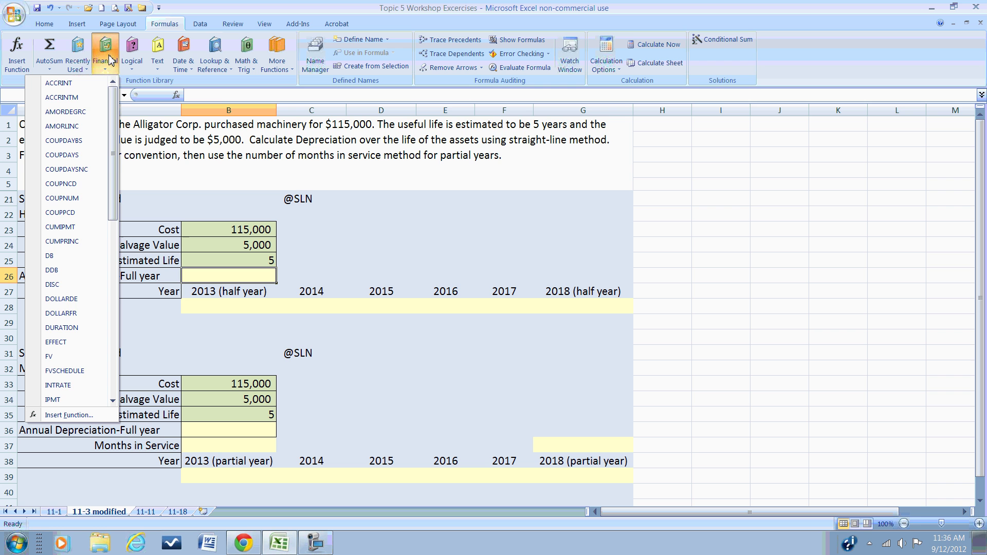
left_click_drag(112, 185, 112, 337)
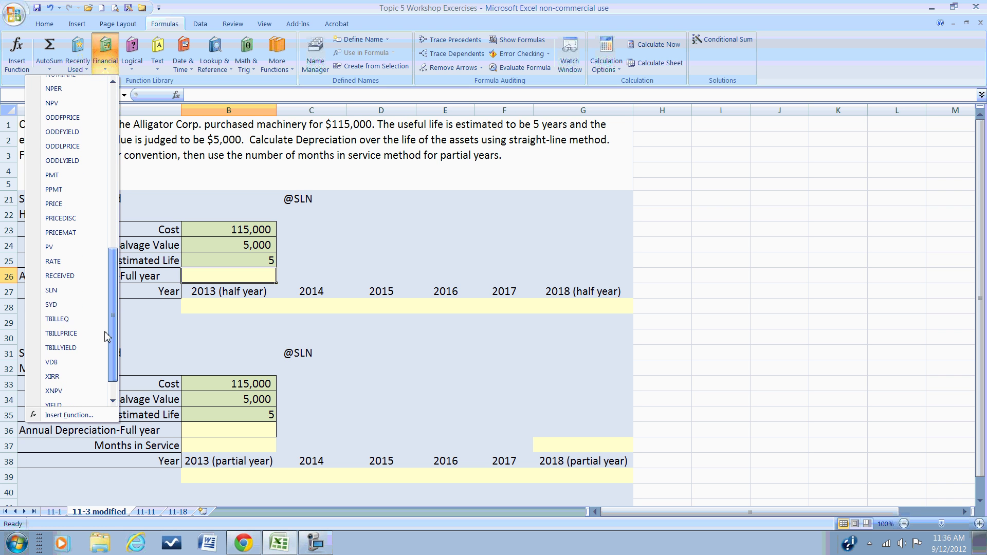
left_click(52, 290)
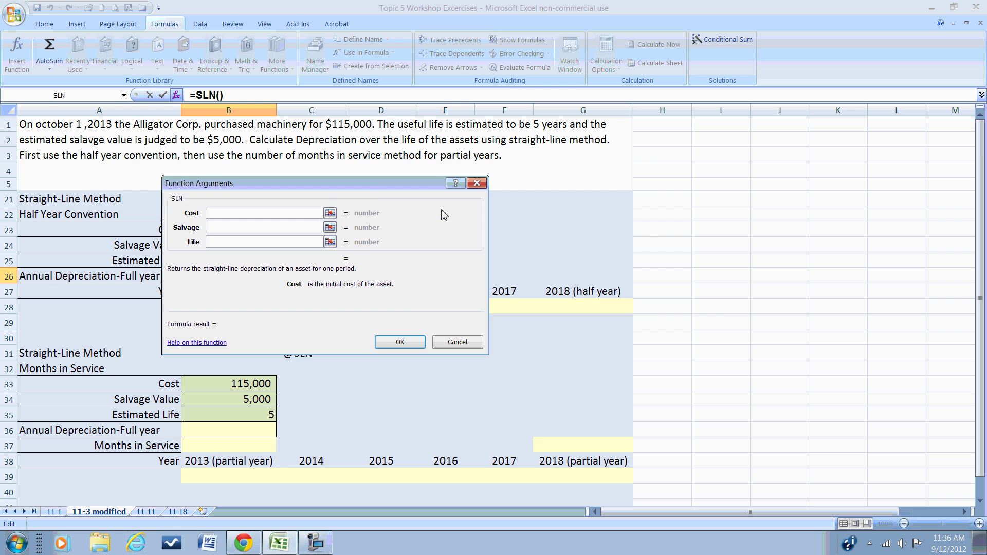
left_click_drag(374, 190, 546, 170)
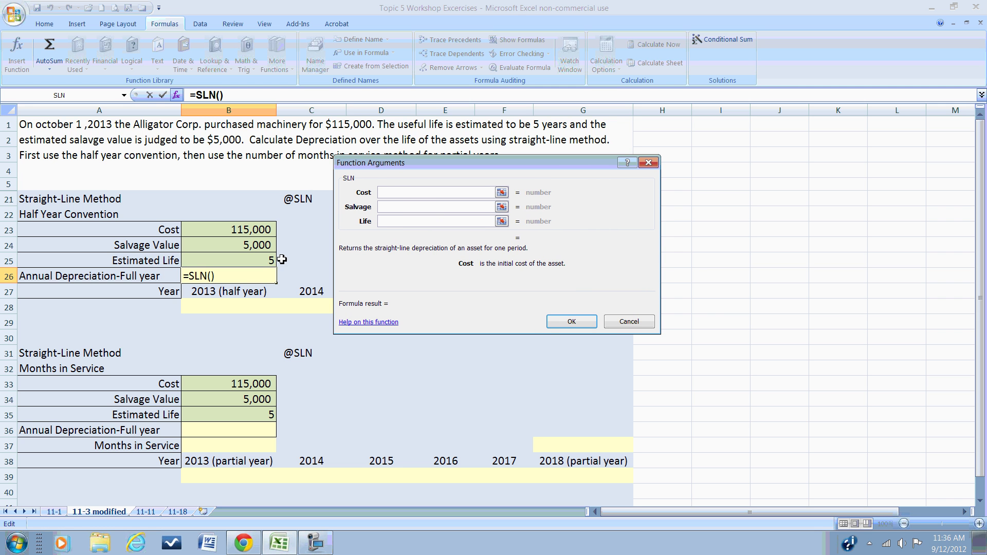
left_click(250, 232)
key("Tab")
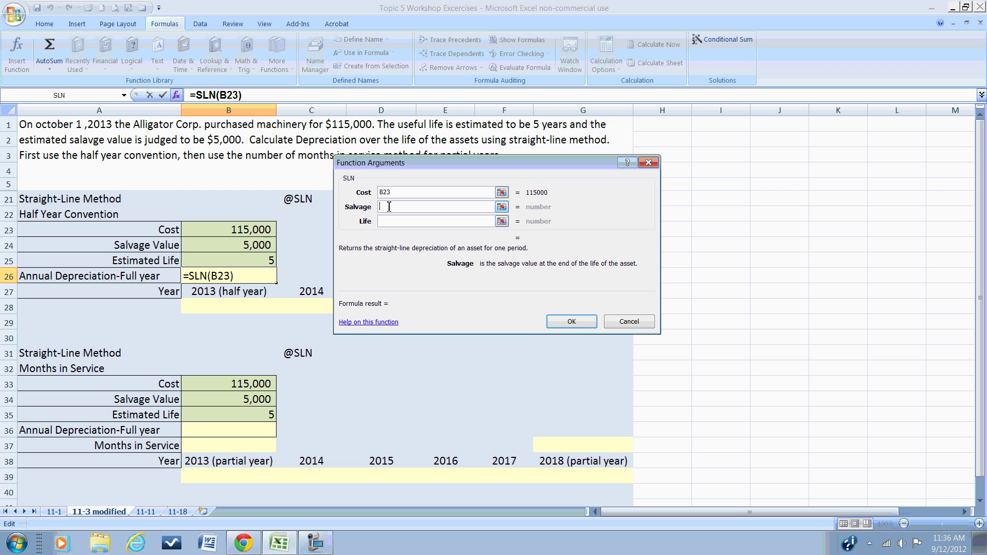
left_click(261, 245)
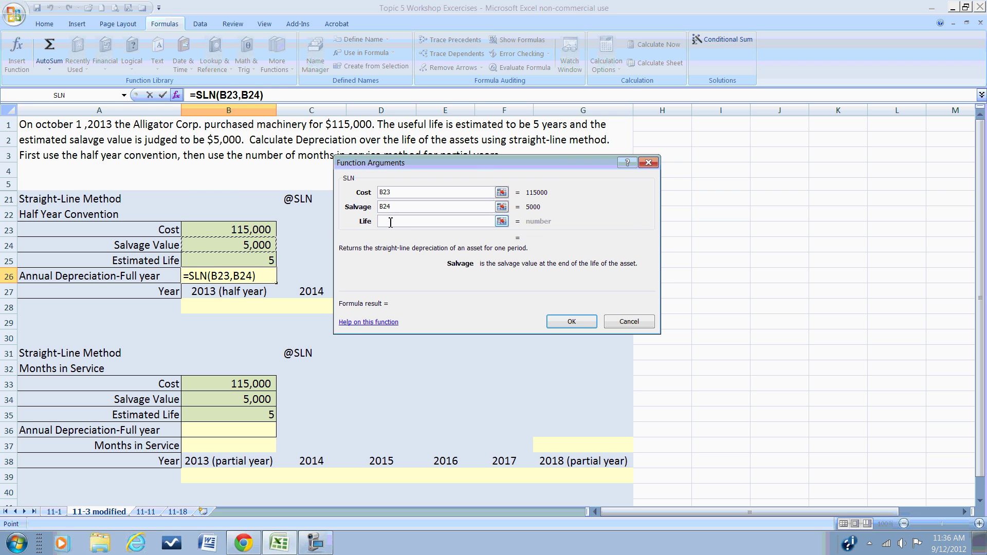
key("Tab")
left_click(270, 260)
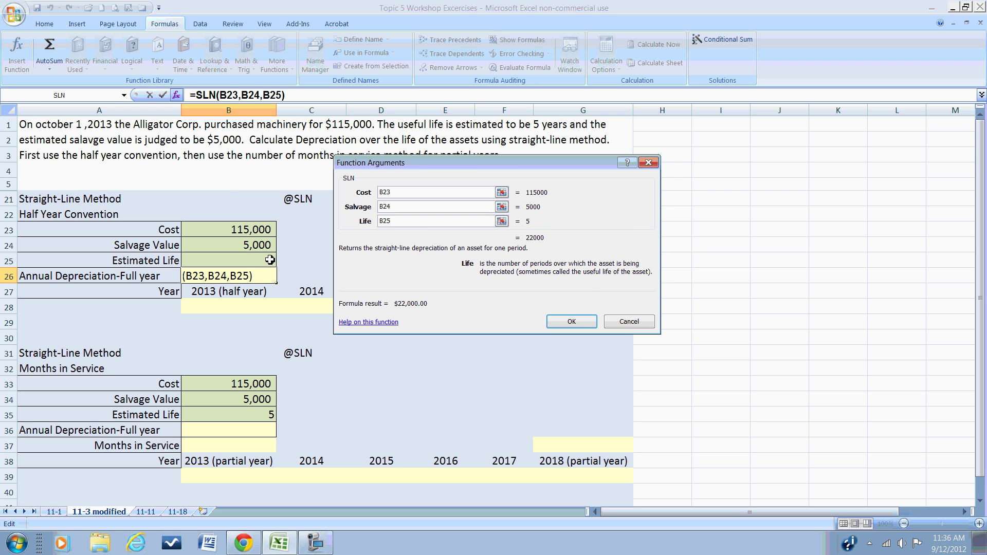
left_click(567, 321)
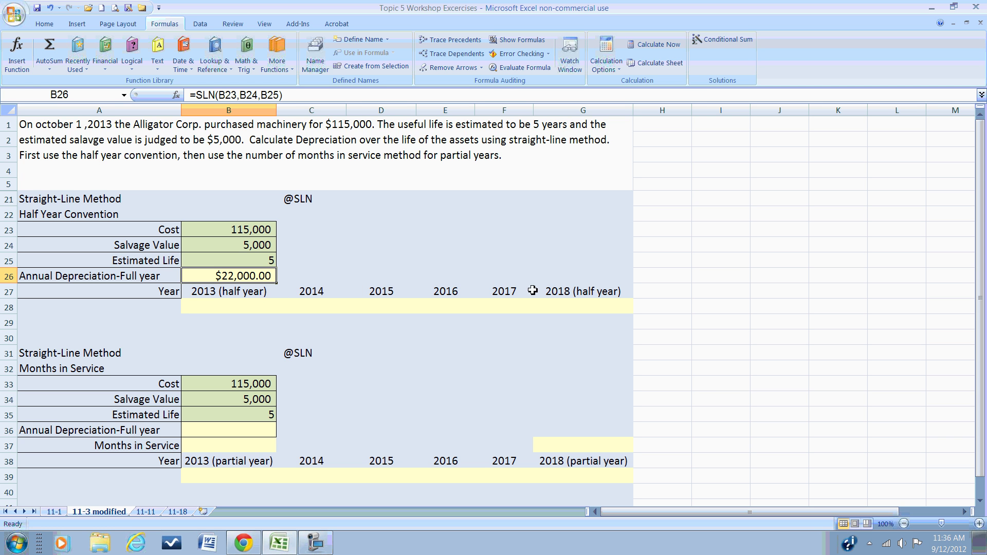
Enter +B26/2 in B28 and +B28 in G28, giving $11,000.00 for 2013 and 2018
left_click(231, 310)
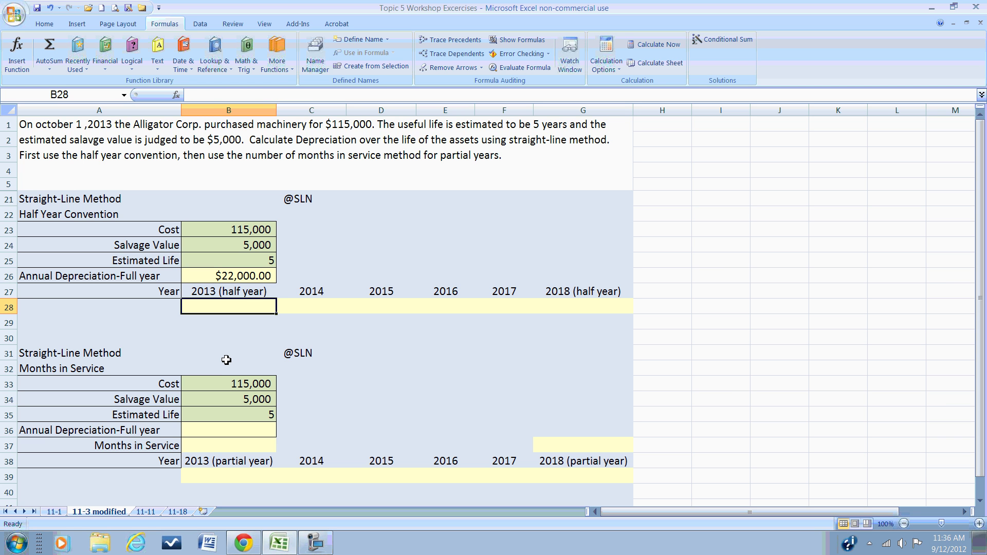
type("+")
key("Up")
key("Up")
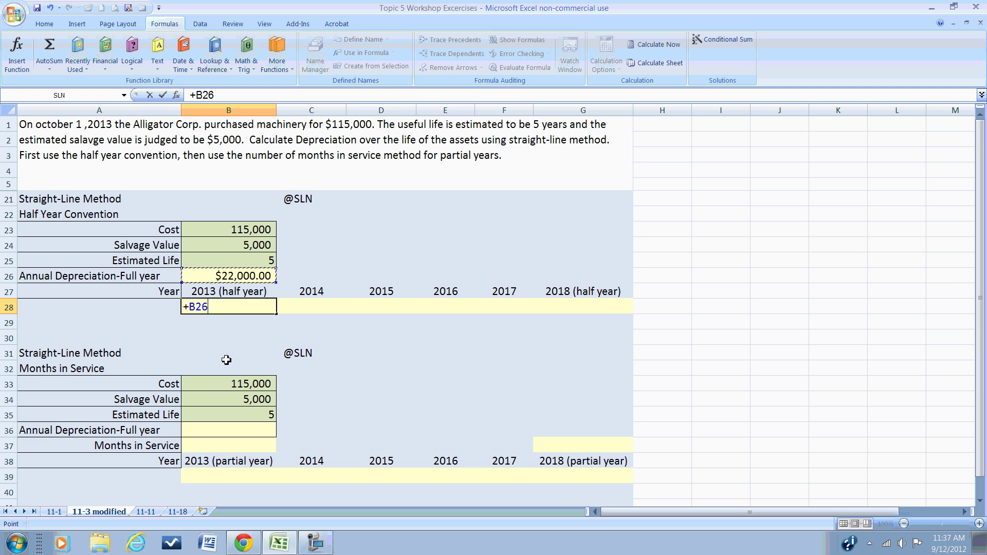
type("/2")
key("Return")
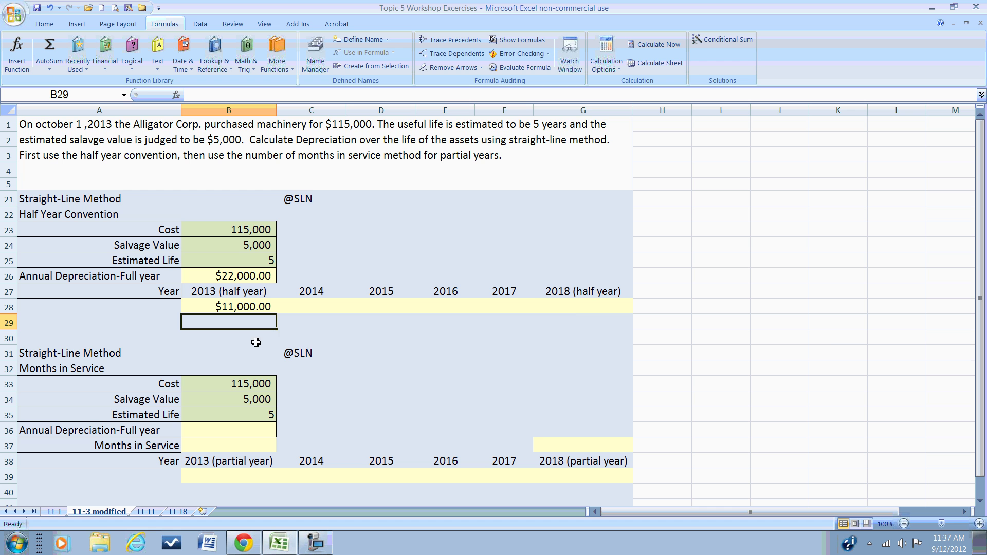
left_click(575, 301)
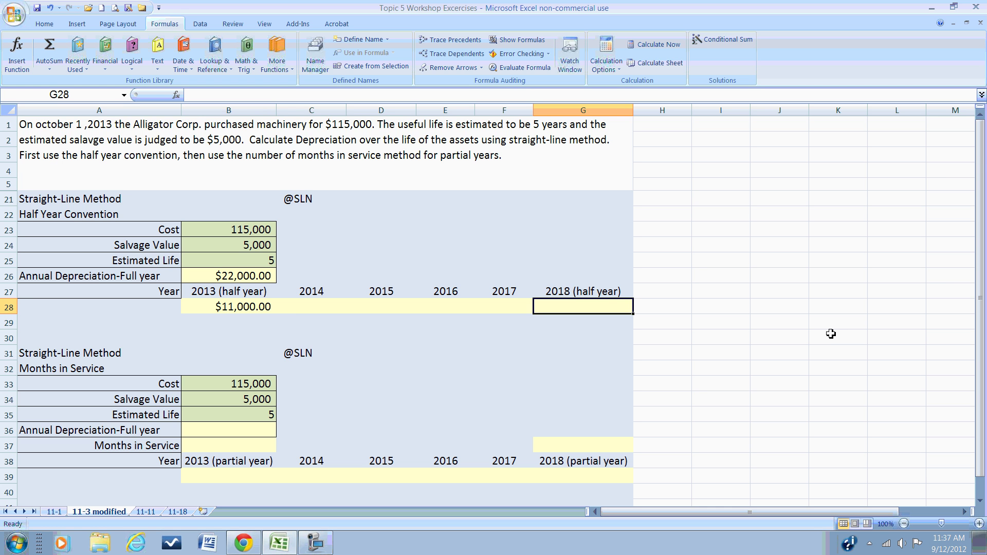
type("+")
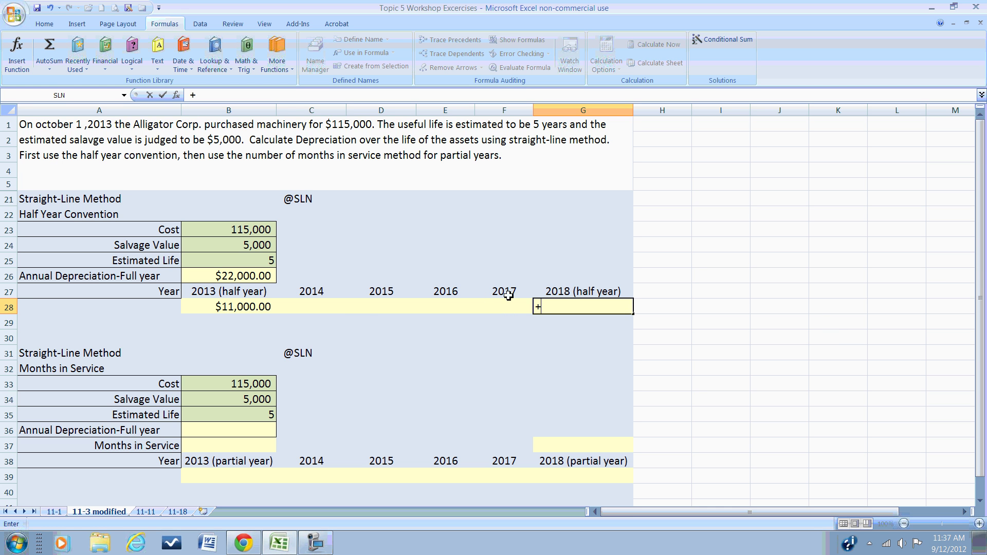
left_click(252, 308)
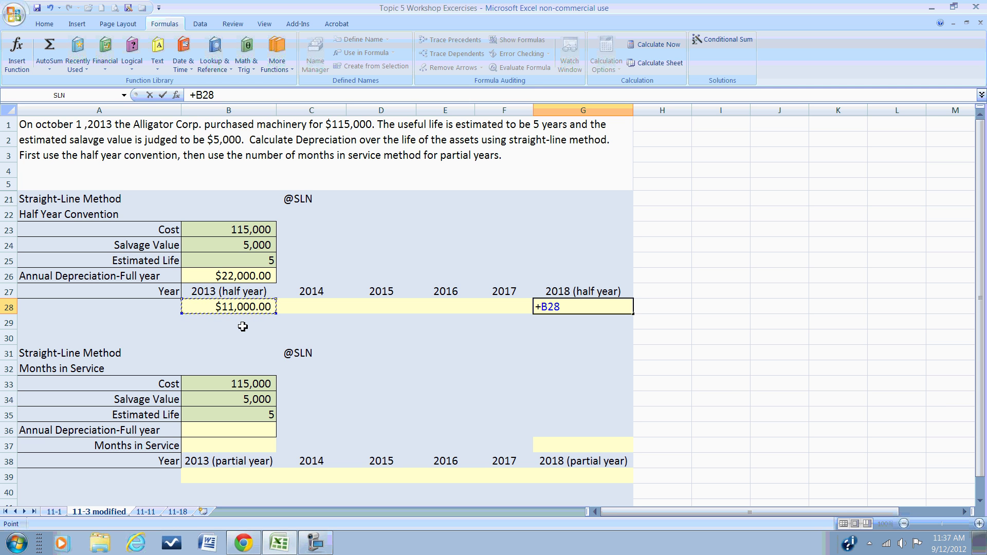
key("Return")
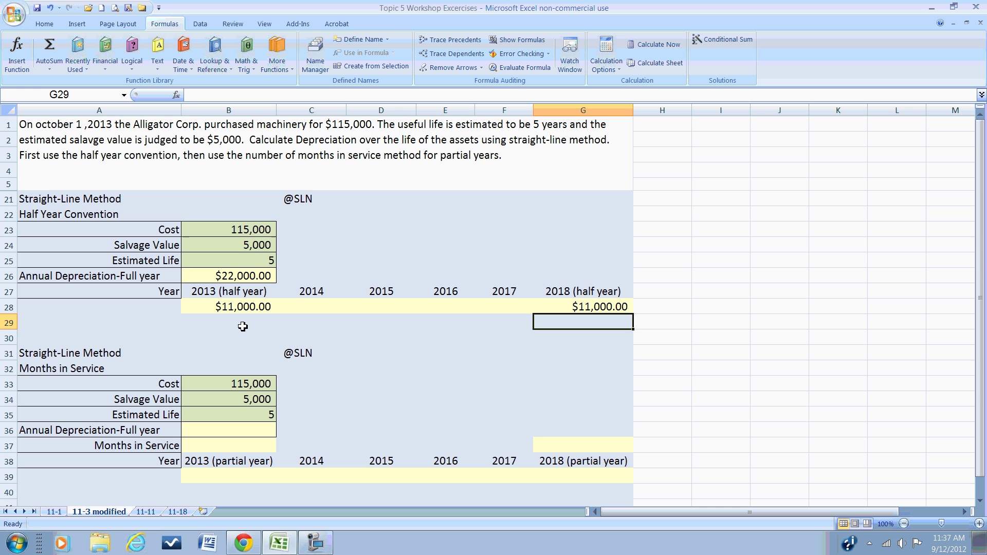
Fill C28:F28 with $22,000.00 for 2014–2017: C28 =+B26, each later cell referencing its left neighbour
left_click(321, 307)
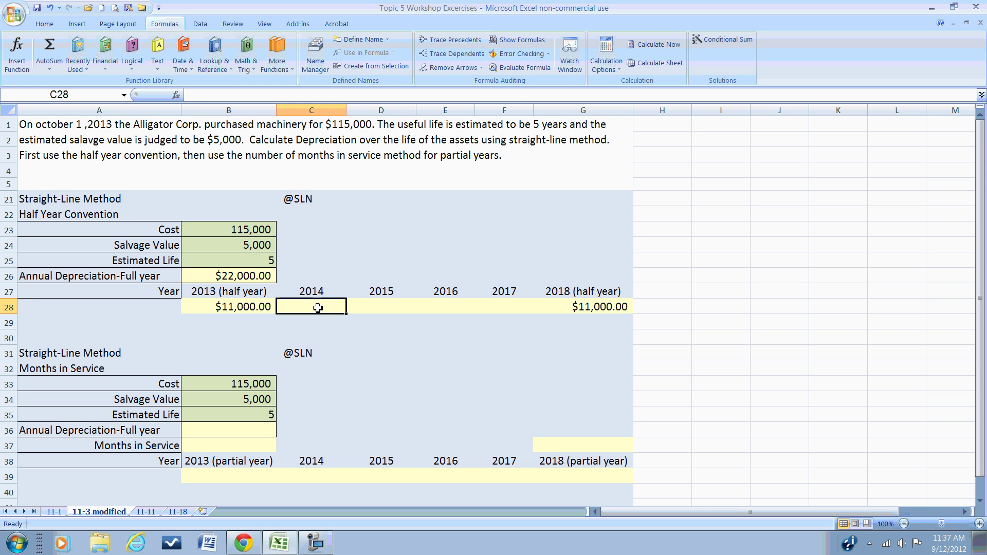
type("+")
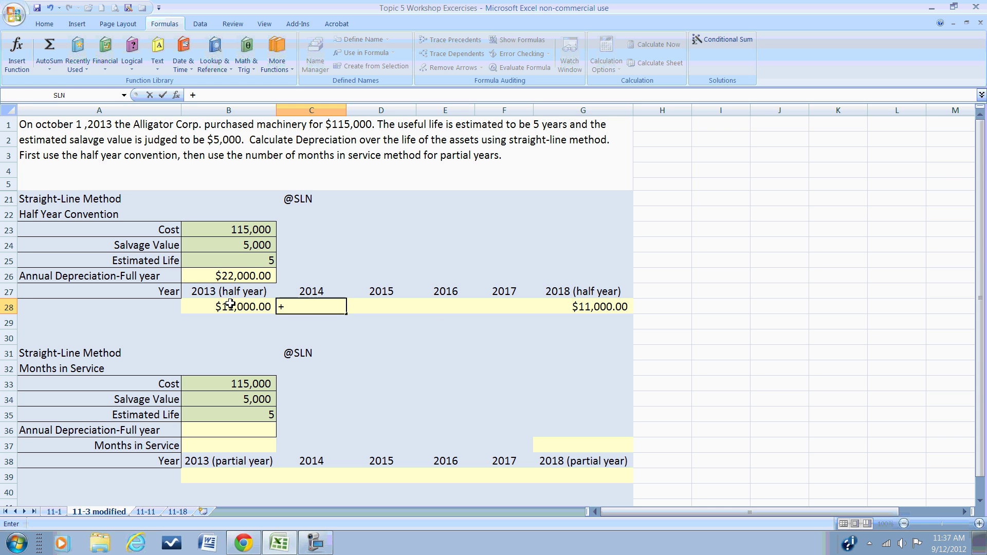
left_click(237, 276)
key("Return")
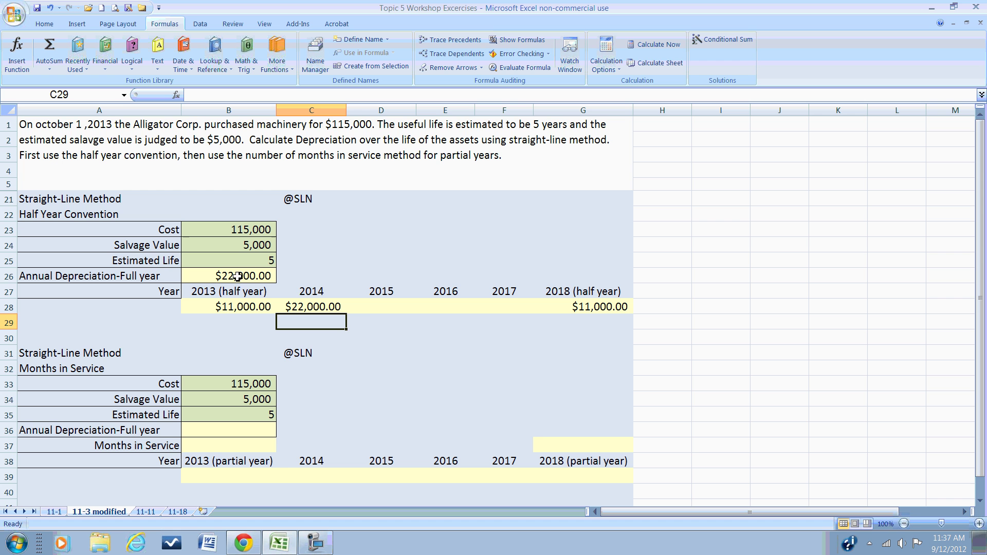
left_click(368, 308)
type("+")
key("Left")
key("Return")
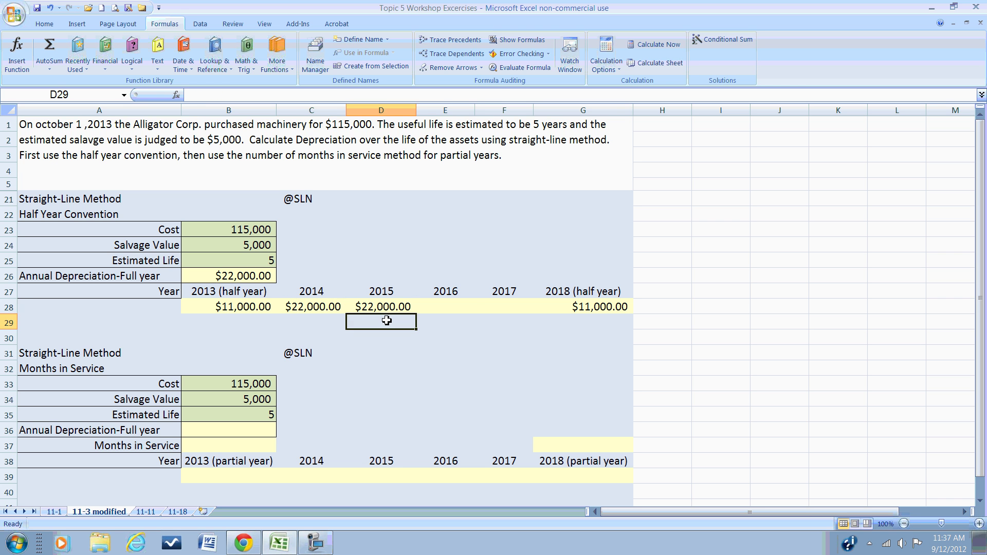
key("Up")
key("Right")
type("+")
key("Left")
key("Return")
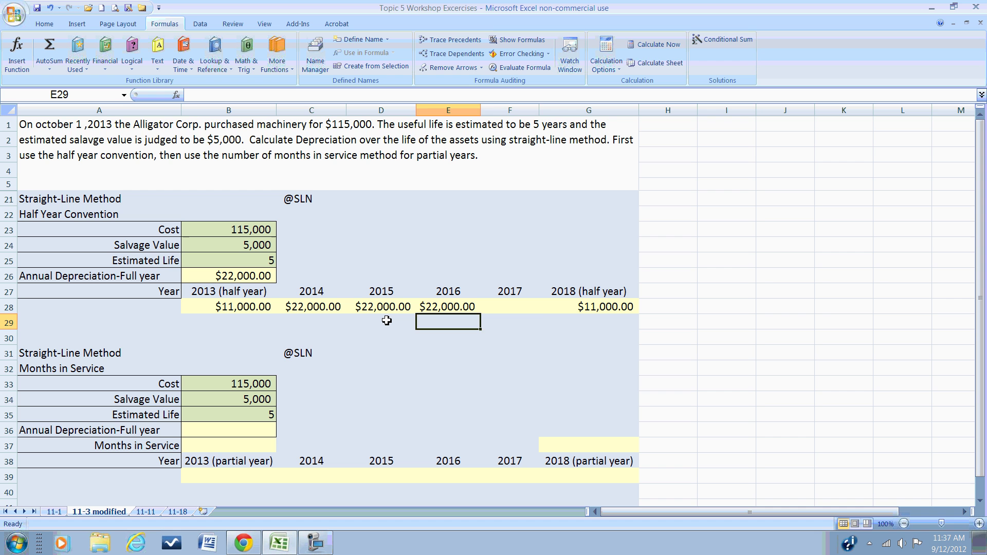
key("Up")
key("Right")
type("+")
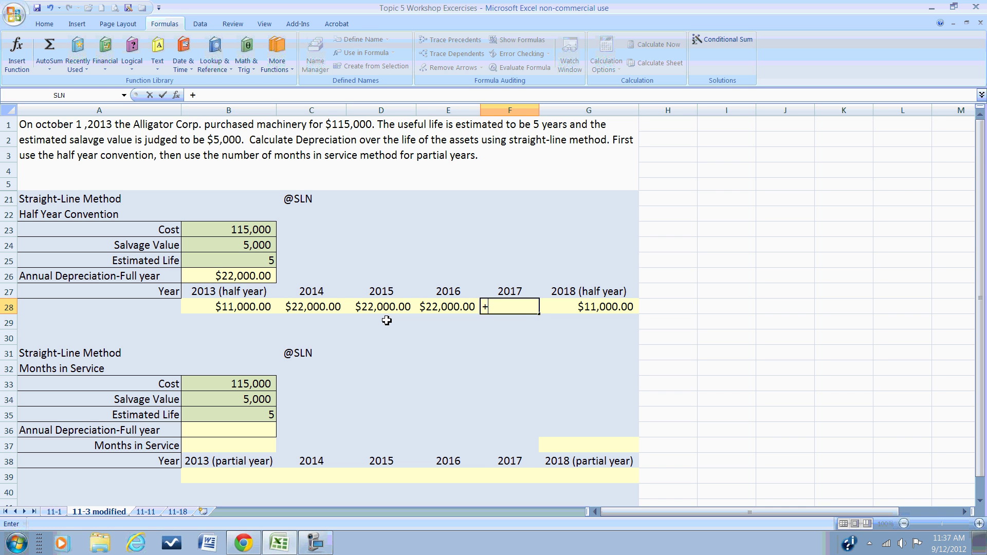
key("Left")
key("Return")
key("Up")
key("Right")
key("Right")
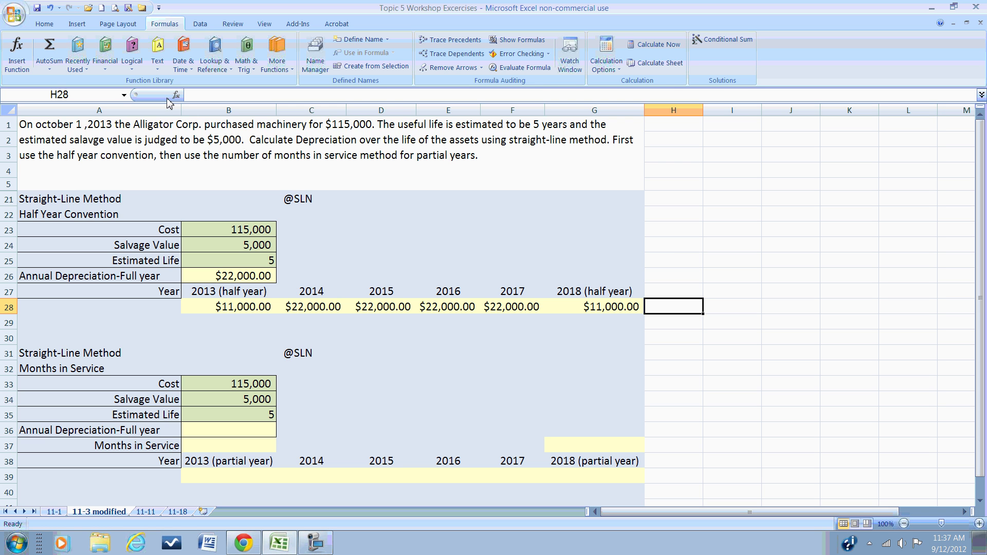
AutoSum B28:G28 into H28 for a $110,000.00 half-year schedule total
left_click(50, 51)
left_click(49, 51)
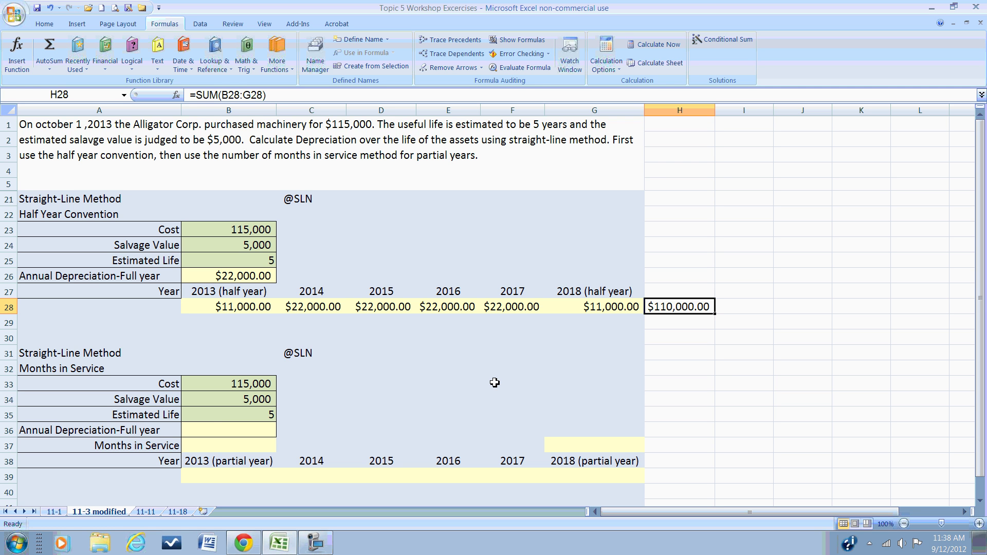
In B36, insert SLN from recently used functions with cost B33, salvage B34 and life B35
left_click(210, 427)
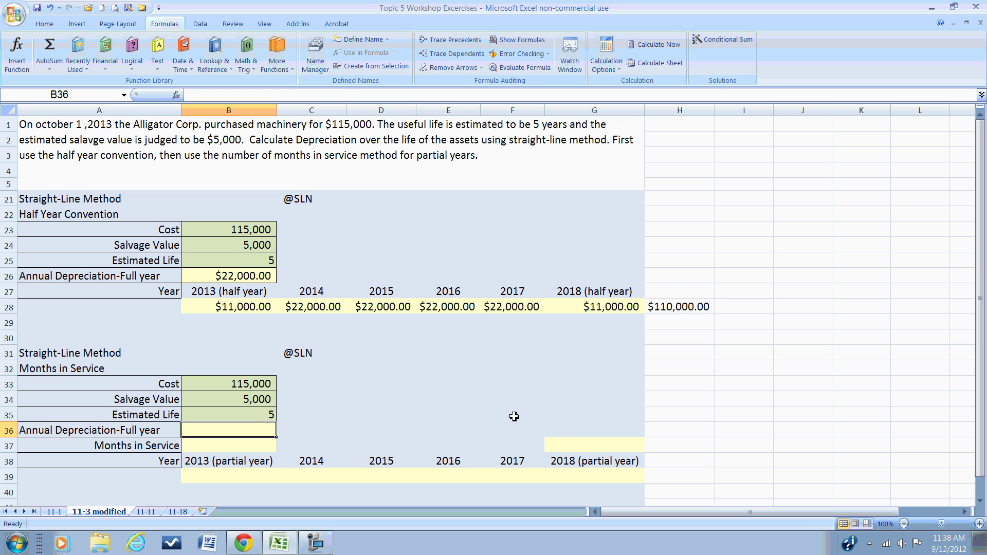
left_click_drag(981, 261, 981, 264)
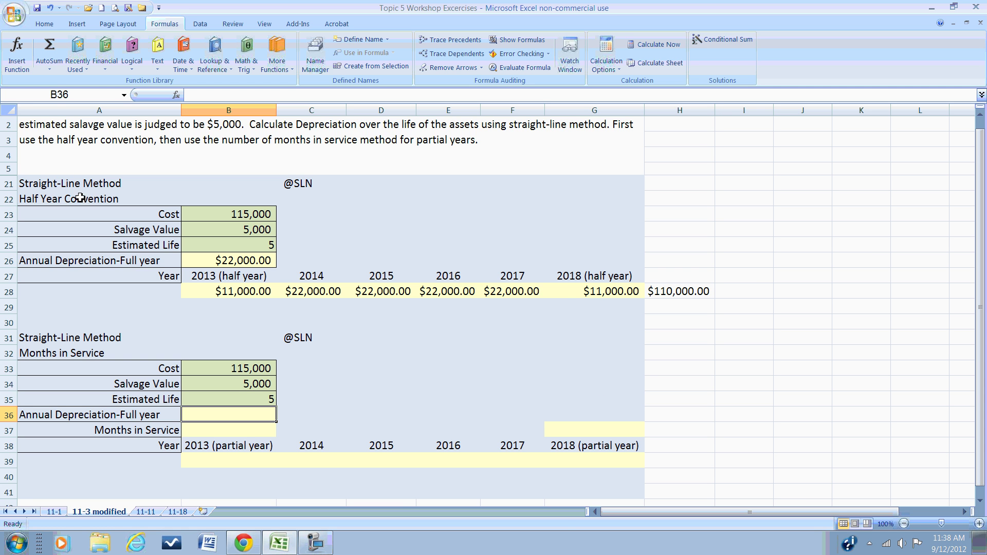
left_click(89, 75)
left_click(31, 81)
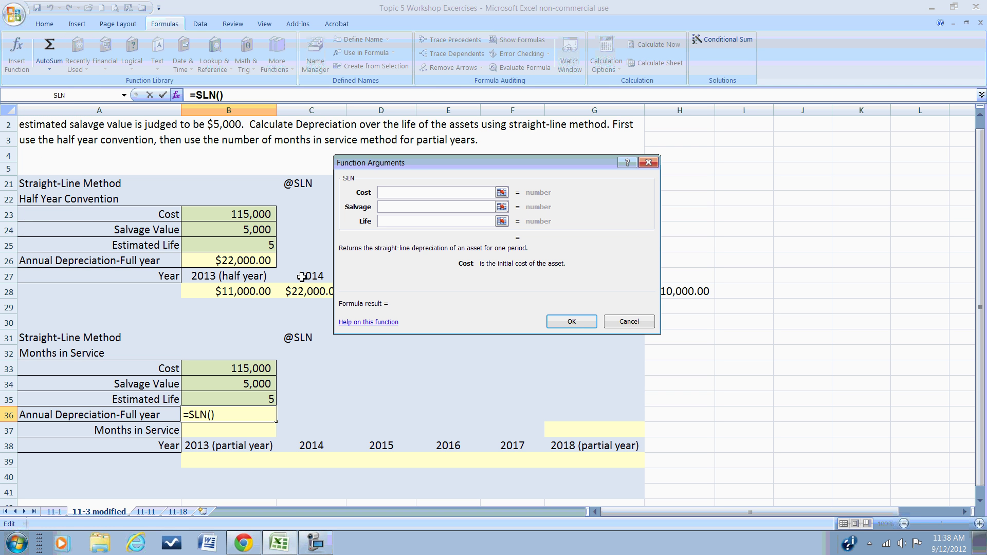
left_click(255, 371)
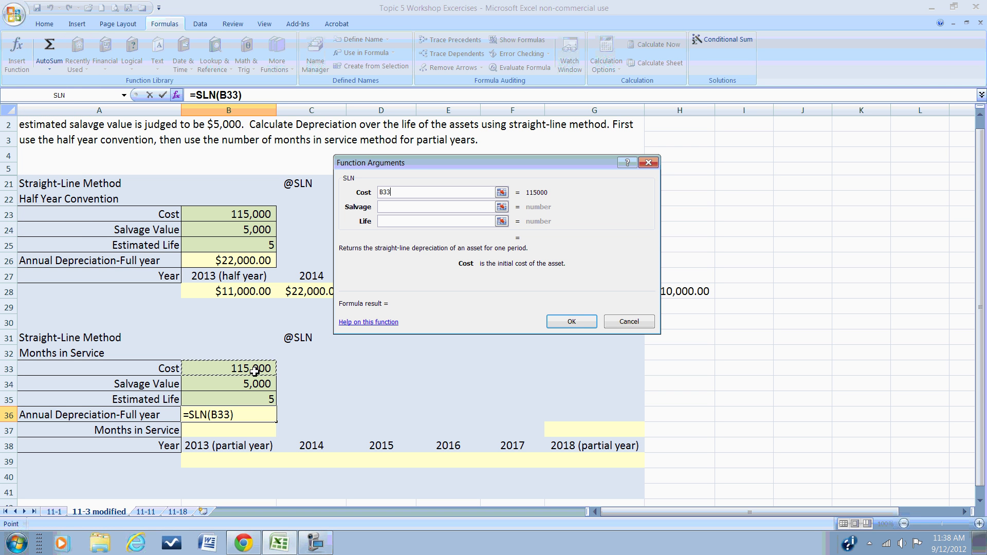
key("Tab")
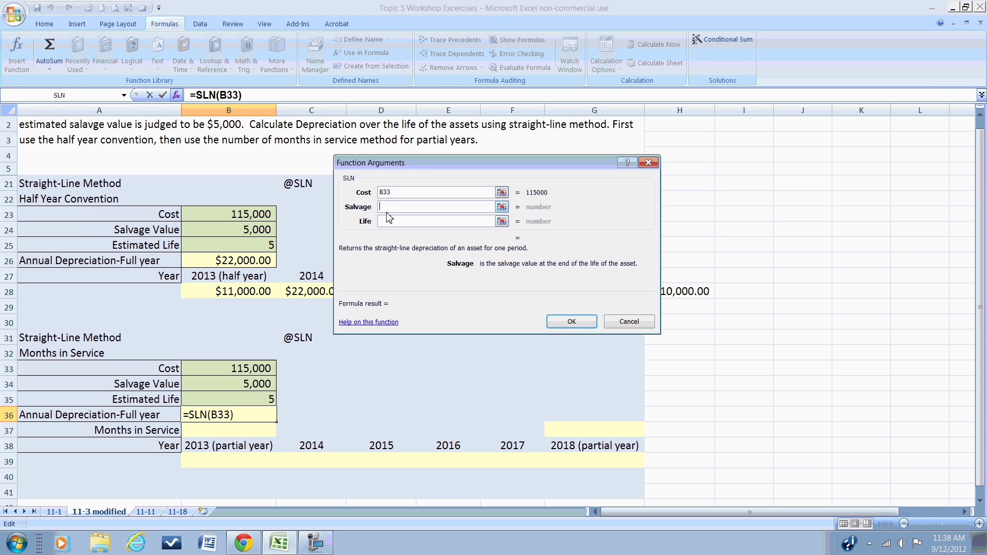
left_click(268, 383)
key("Tab")
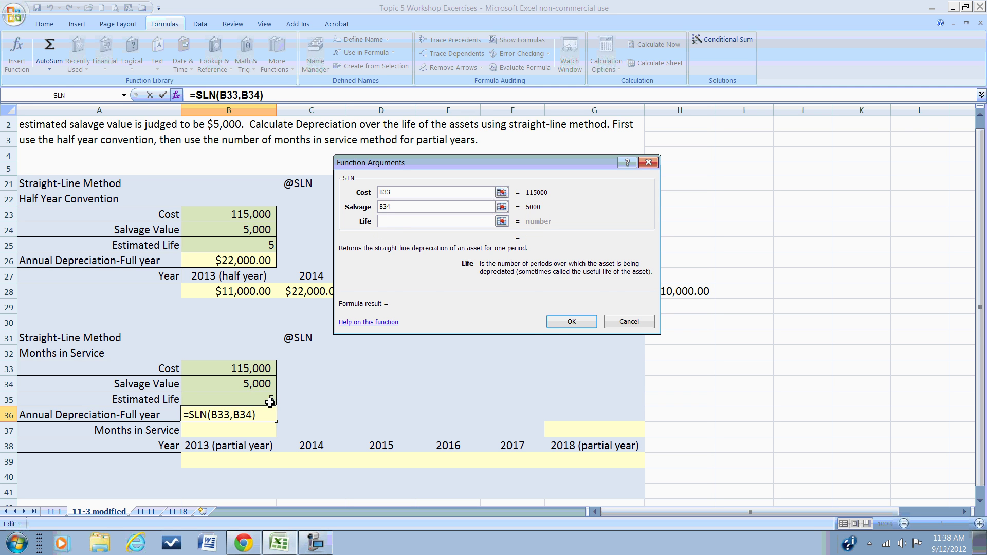
left_click(270, 401)
Confirm the SLN formula in B36 and enter 3 months in service in B37
left_click(553, 324)
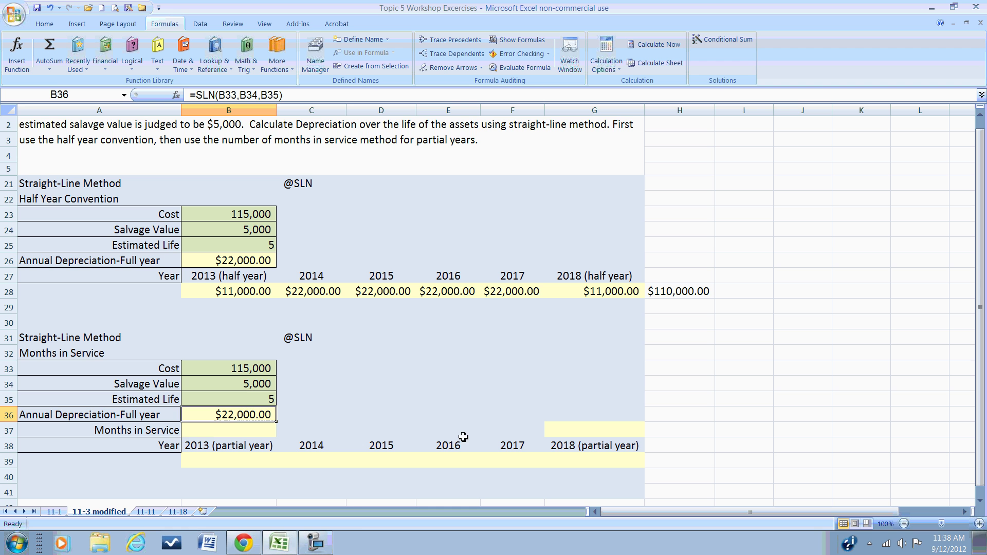
left_click(249, 432)
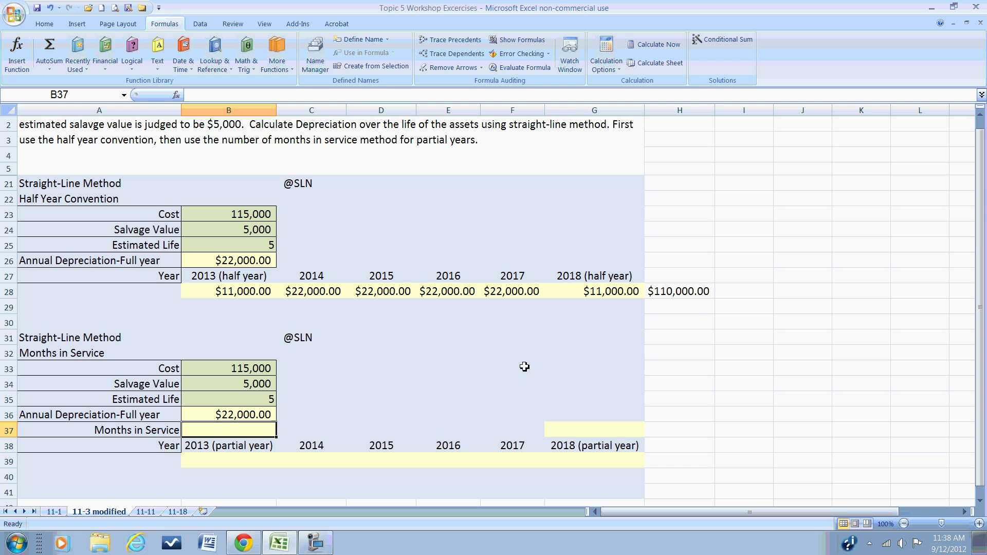
left_click_drag(980, 244, 983, 193)
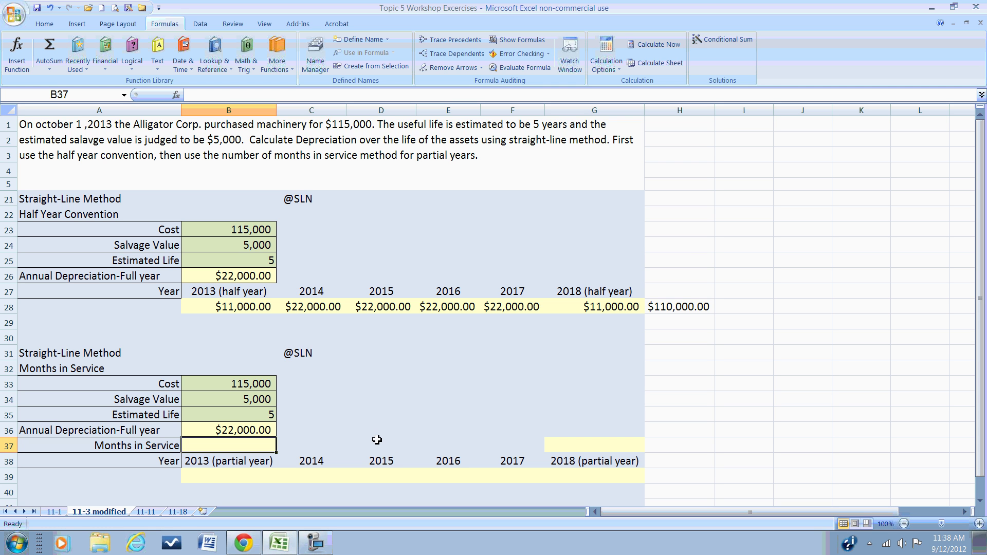
type("3")
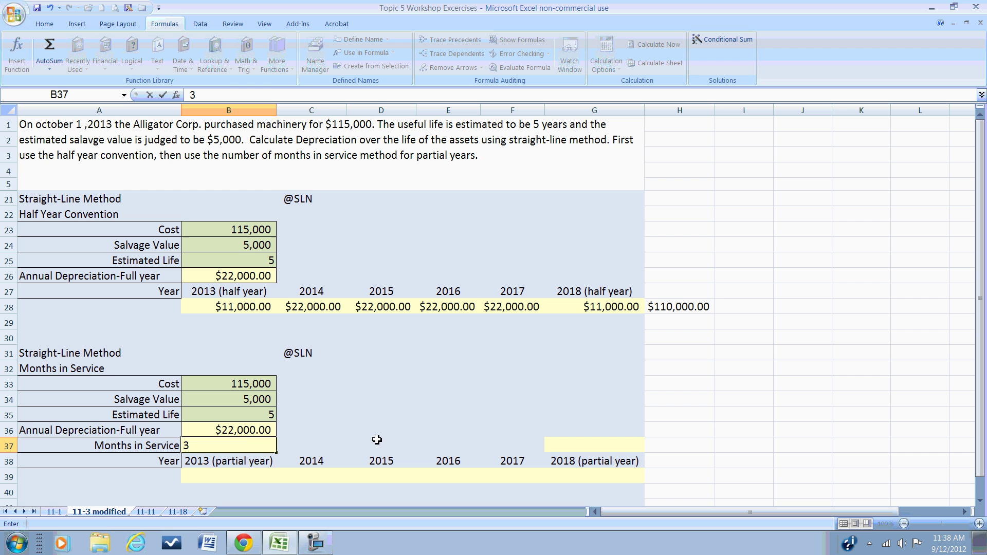
key("Return")
key("Return")
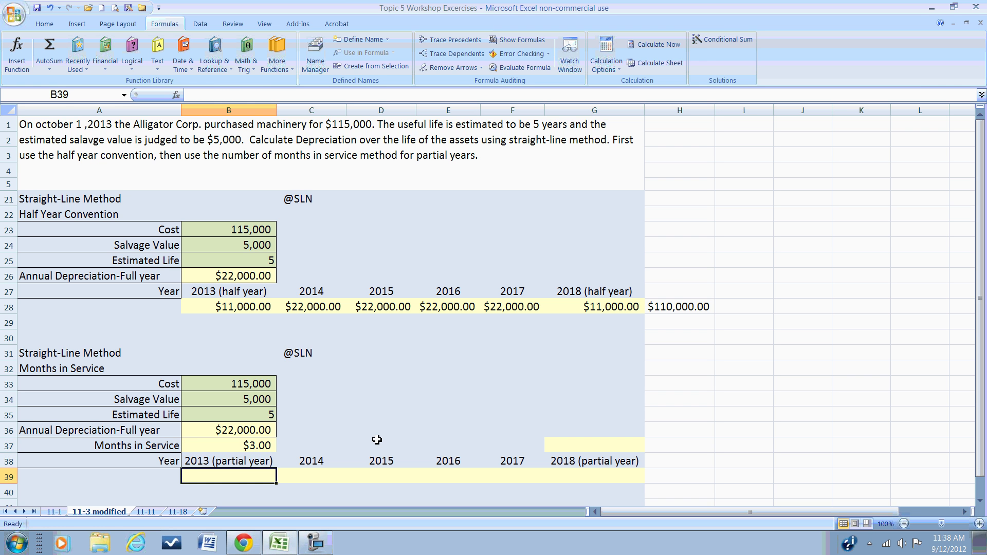
Apply Comma style to B37 so the months show as 3.00 instead of dollars
key("Up")
key("Up")
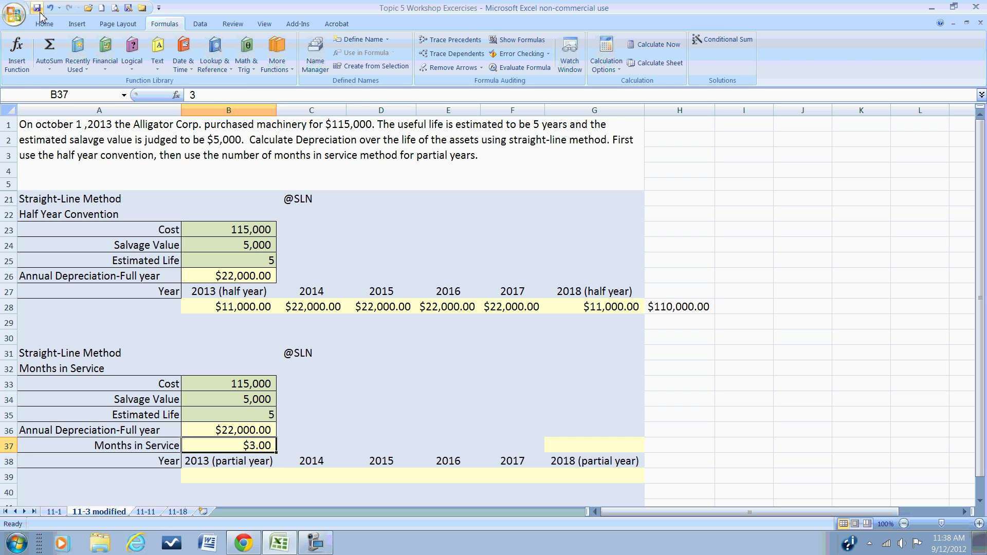
left_click(45, 23)
left_click(402, 63)
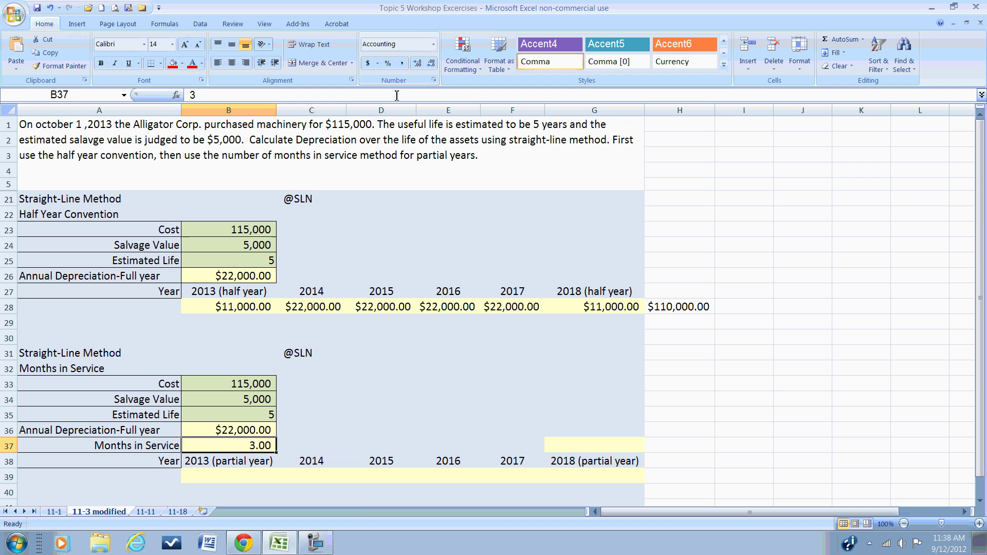
left_click(358, 446)
left_click(254, 479)
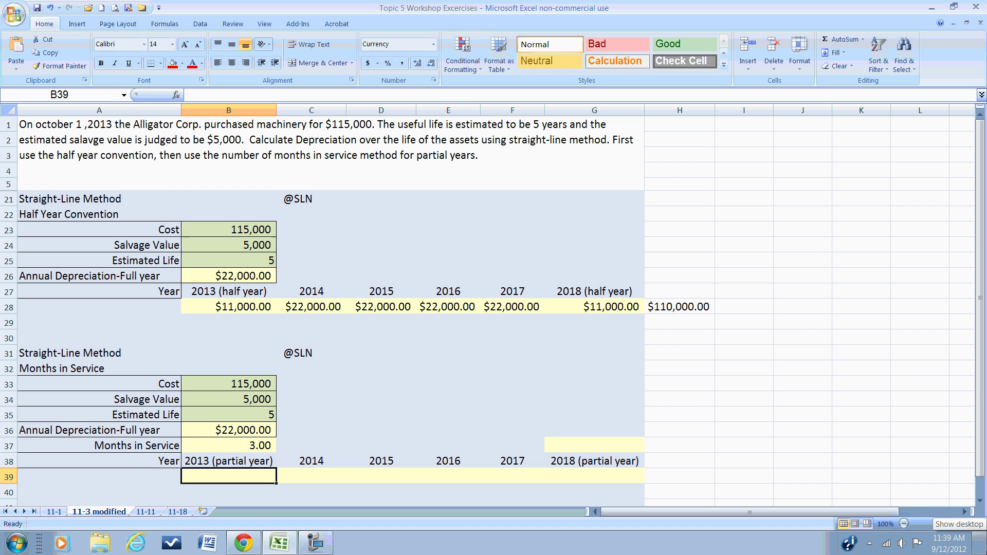
Enter =B36*(3/12) in B39 for the 2013 depreciation of $5,500.00
type("=")
key("Up")
key("Up")
key("Up")
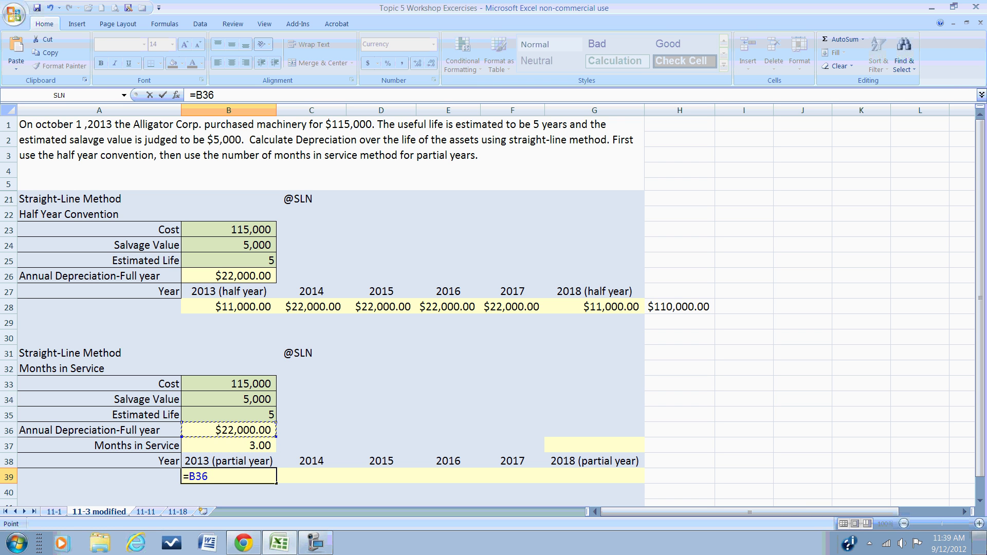
type("*(3/12)")
key("Return")
key("Up")
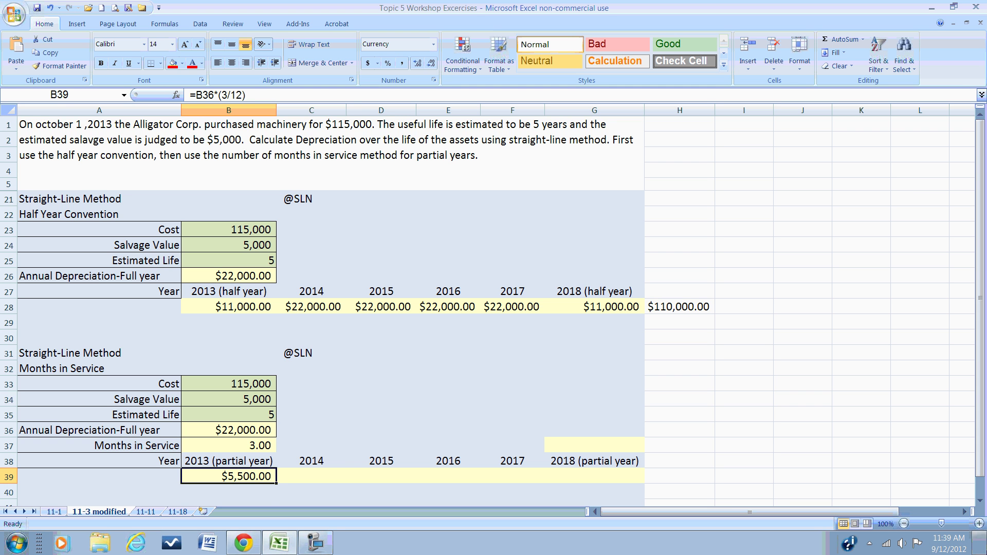
left_click(311, 476)
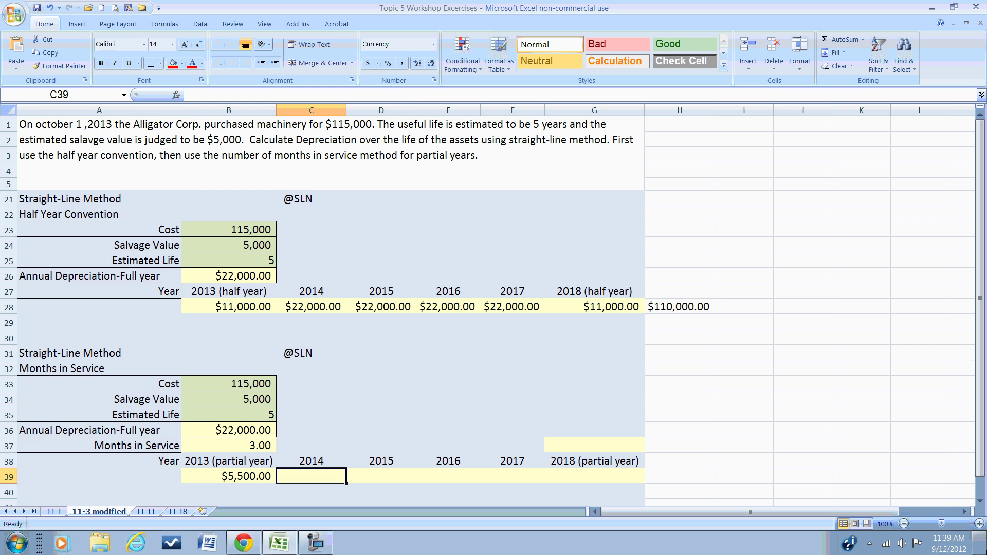
Enter +B36 in C39 for the 2014 depreciation of $22,000.00
left_click(321, 309)
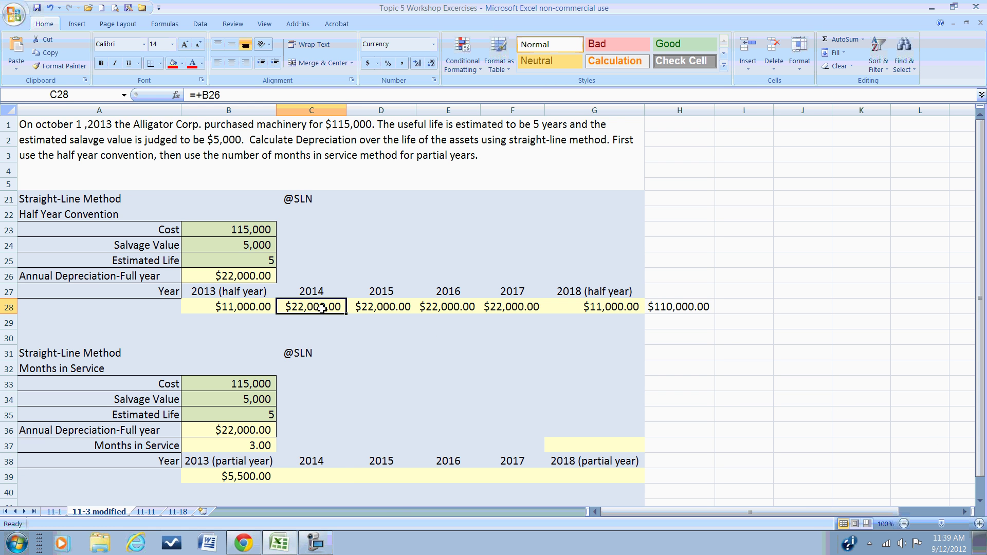
left_click(308, 479)
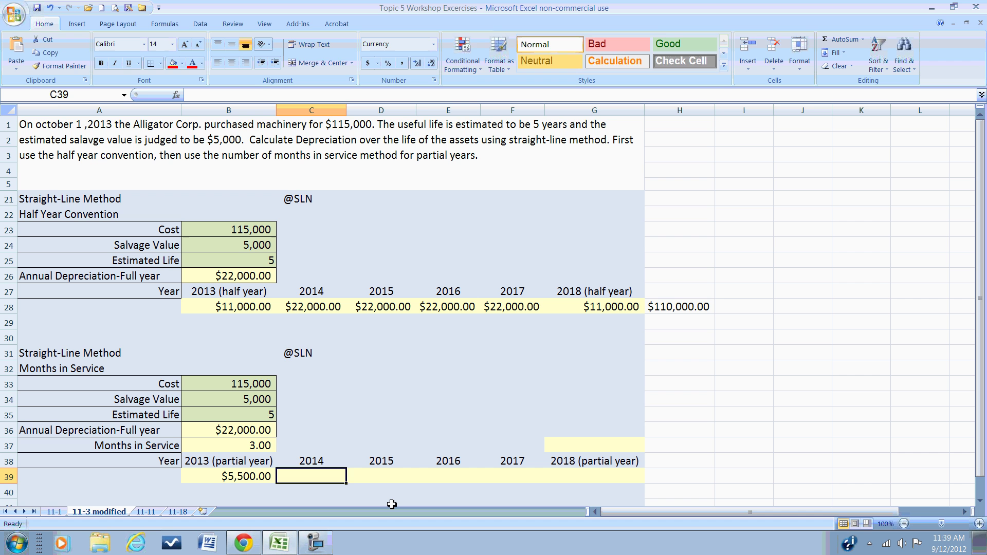
type("+")
key("Up")
key("Up")
key("Up")
key("Left")
key("Return")
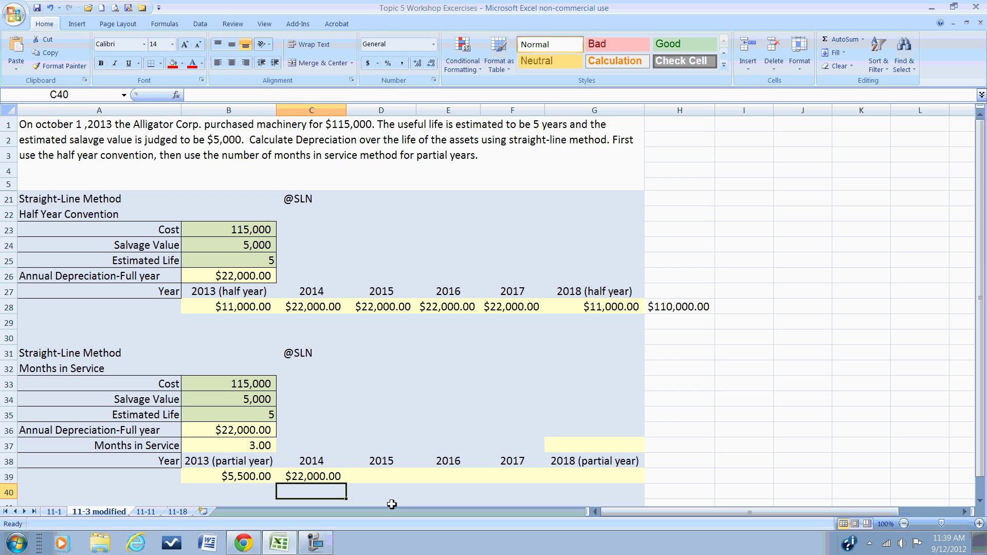
Fill D39:F39 with $22,000.00 for 2015–2017, each referencing the cell to its left
key("Up")
key("Right")
type("+")
key("Left")
key("Return")
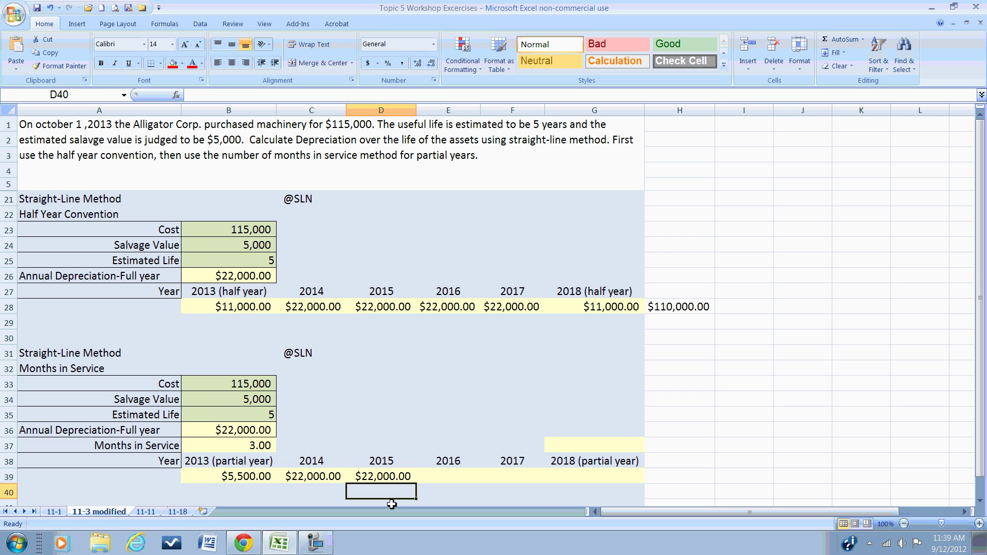
key("Up")
key("Right")
type("+")
key("Left")
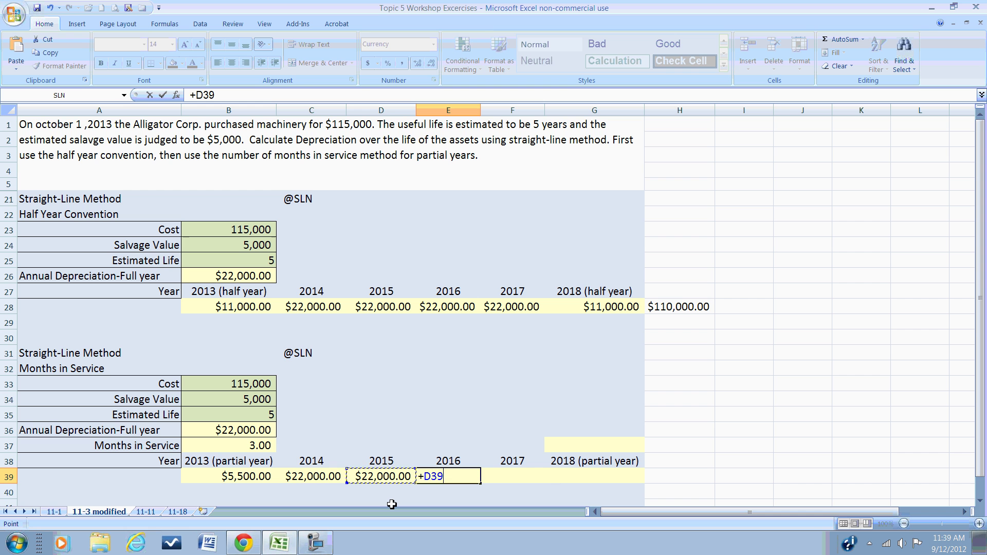
key("Return")
key("Up")
key("Right")
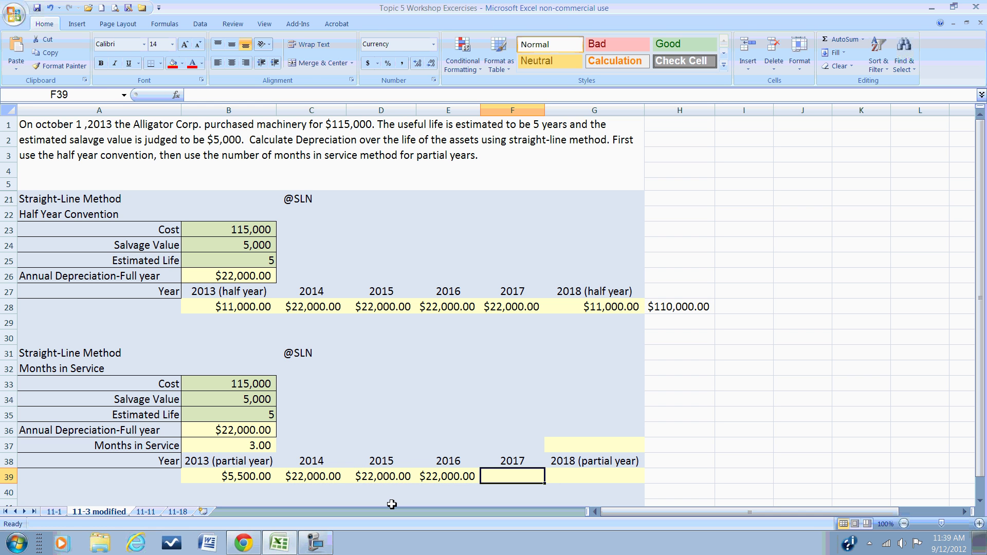
type("+")
key("Left")
key("Return")
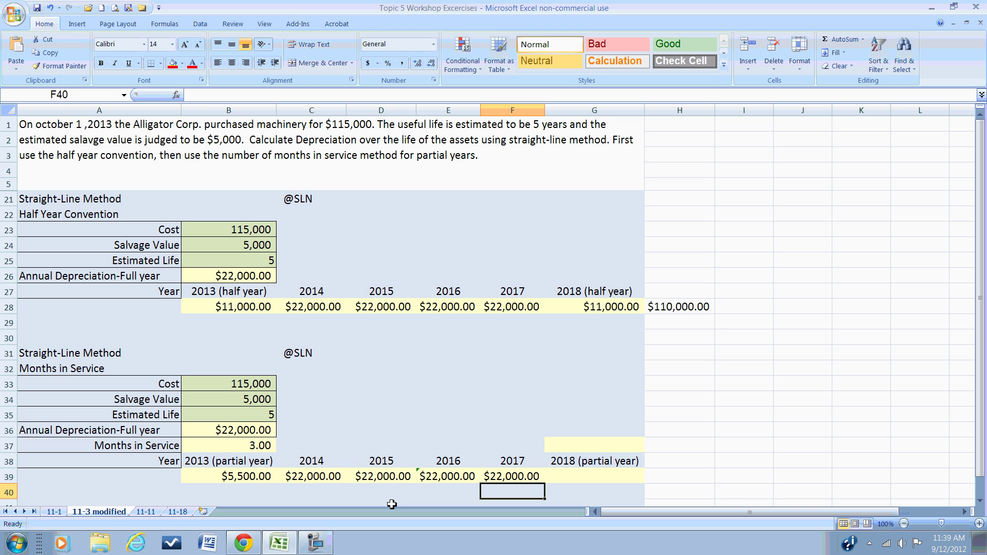
key("Up")
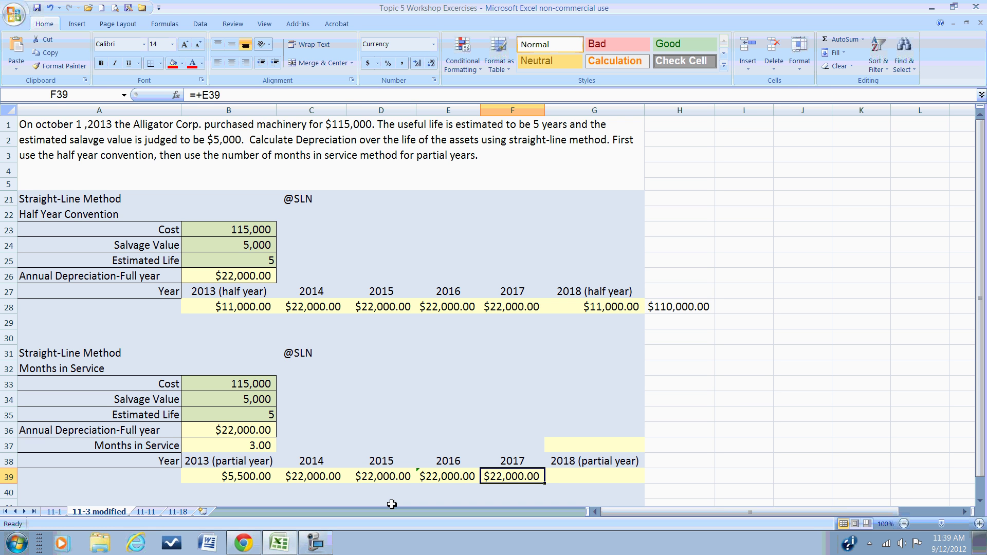
AutoSum B39:F39 into F40 for a $93,500.00 subtotal
key("Down")
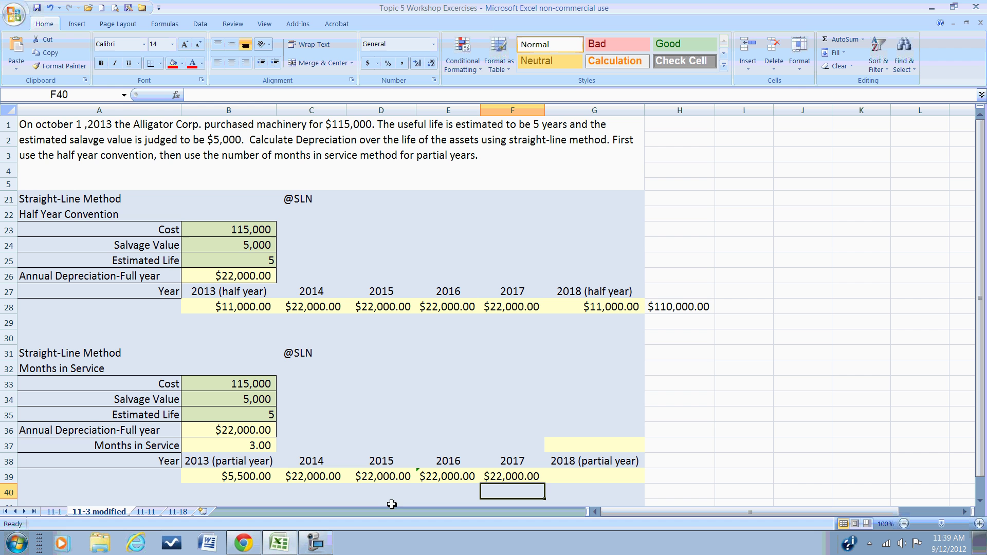
left_click(841, 45)
left_click_drag(252, 477, 512, 477)
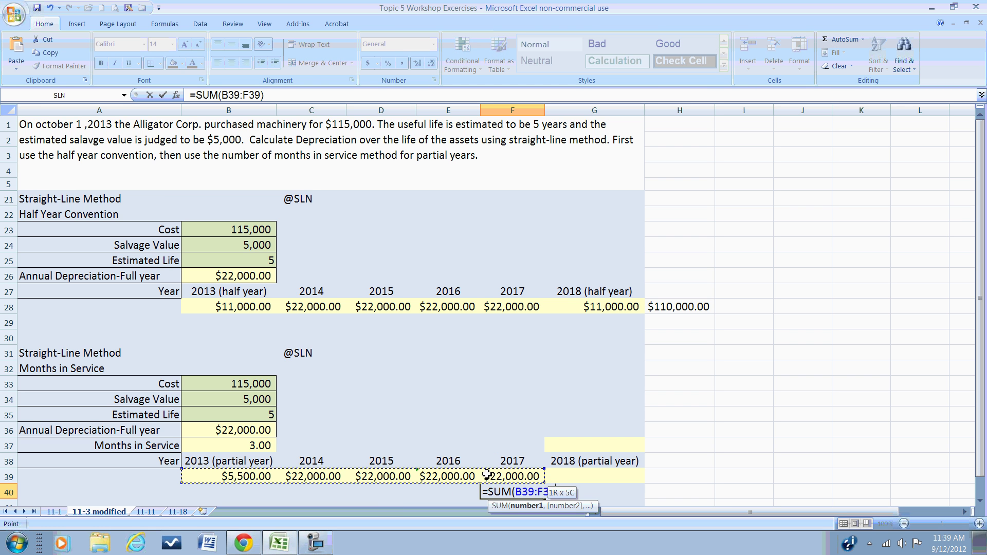
left_click(836, 46)
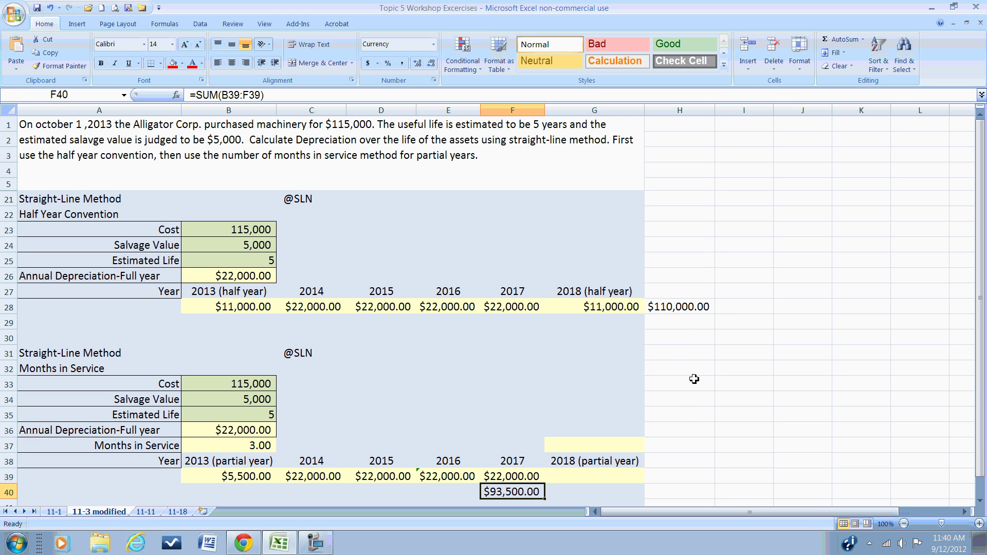
Enter 9 months in service in G37 and apply Comma style so it shows 9.00
left_click(574, 447)
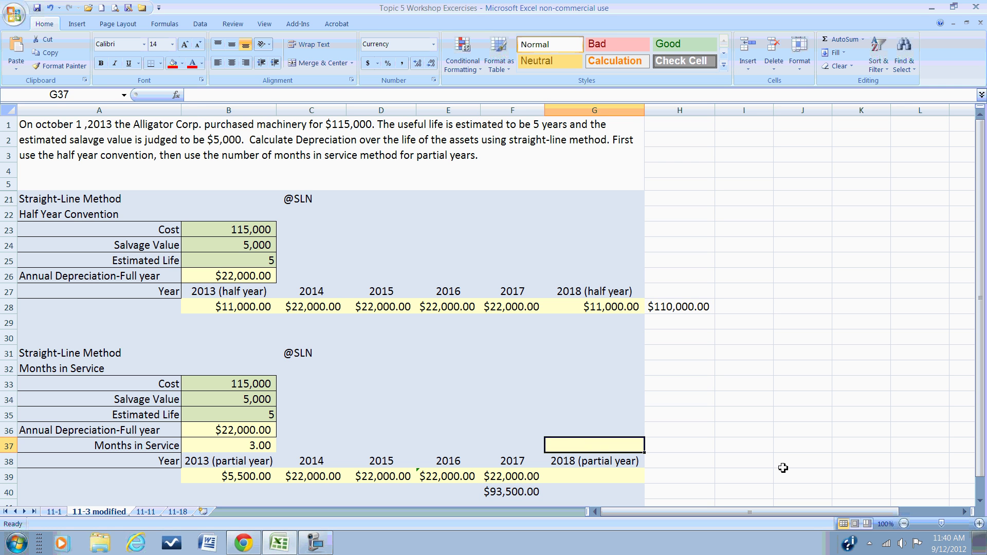
type("9")
key("Return")
key("Up")
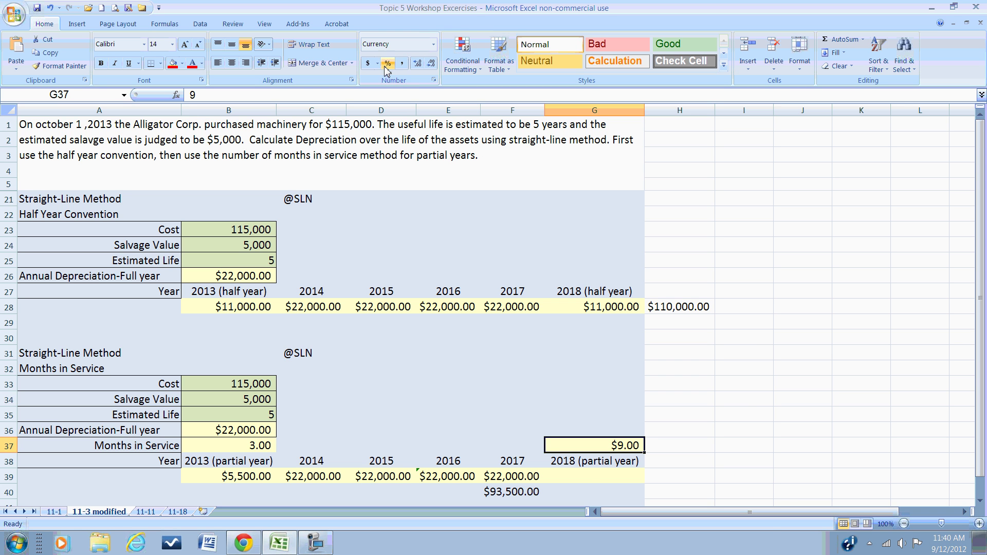
left_click(402, 62)
Enter +B36*(G37/12) in G39 for the 2018 depreciation of $16,500.00
left_click(590, 480)
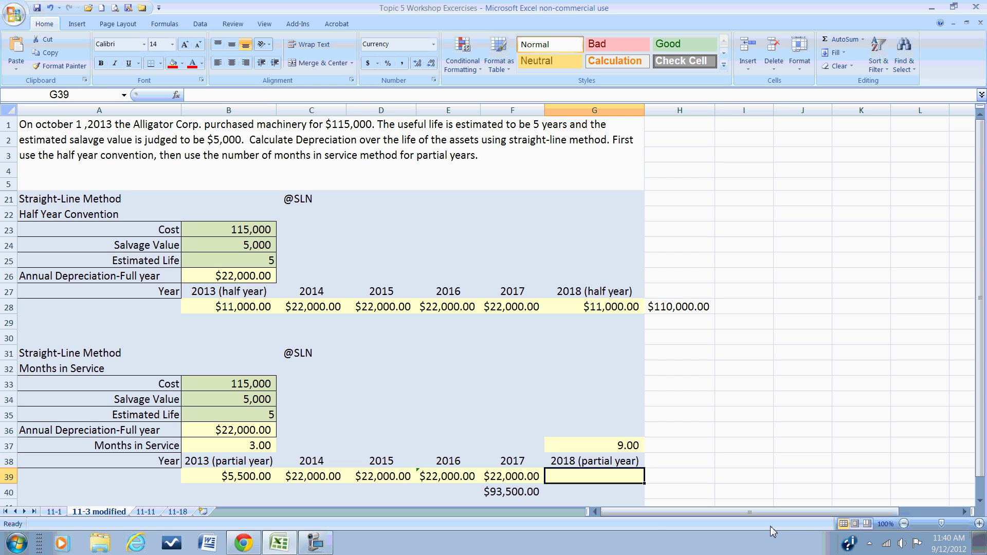
type("+")
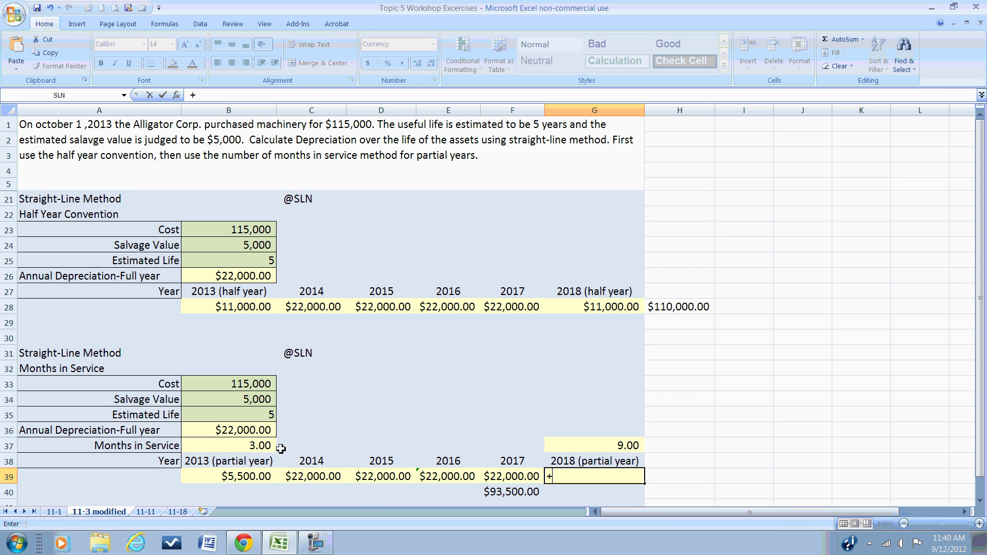
left_click(247, 434)
type("*")
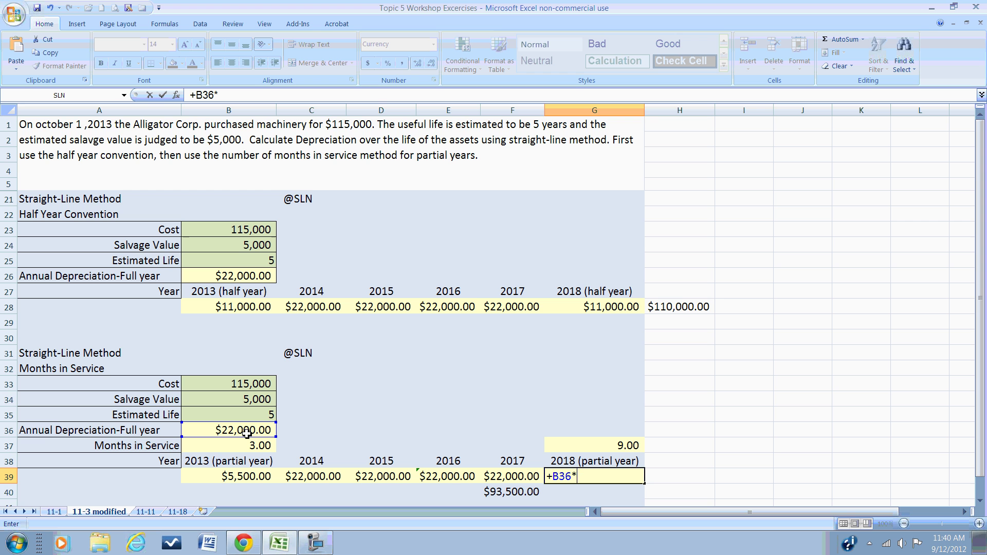
type("(")
left_click(557, 450)
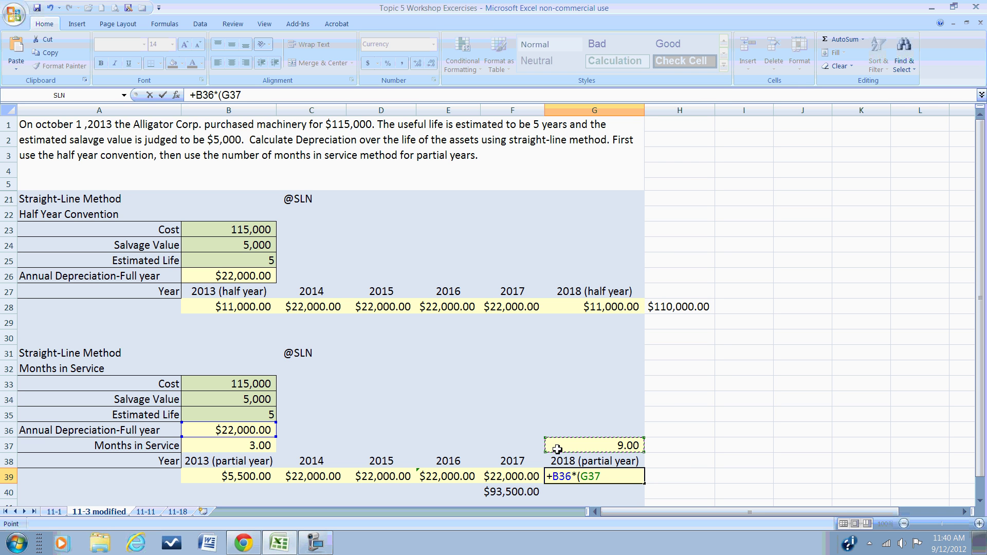
type("/12)")
key("Return")
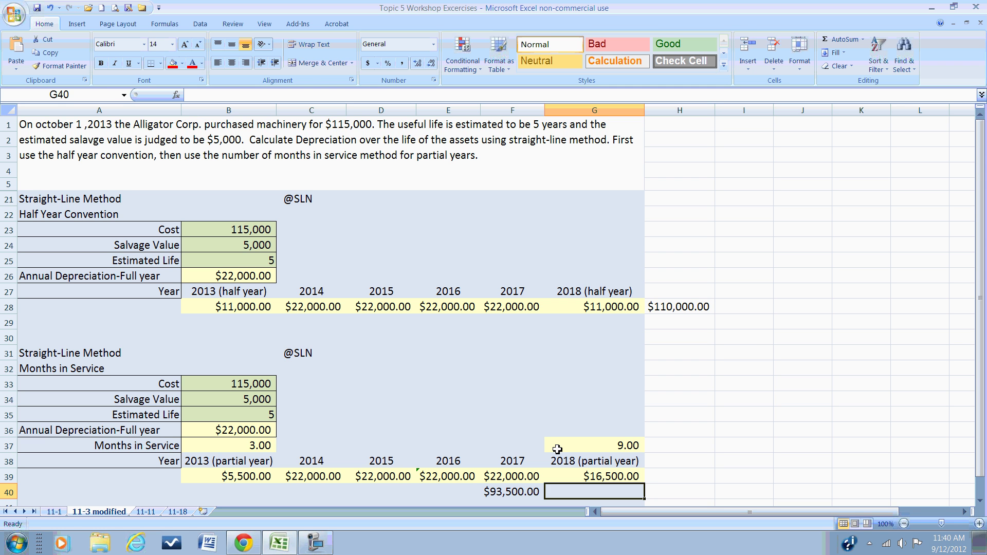
Enter =F40+G39 in G40 for a $110,000.00 grand total
type("+")
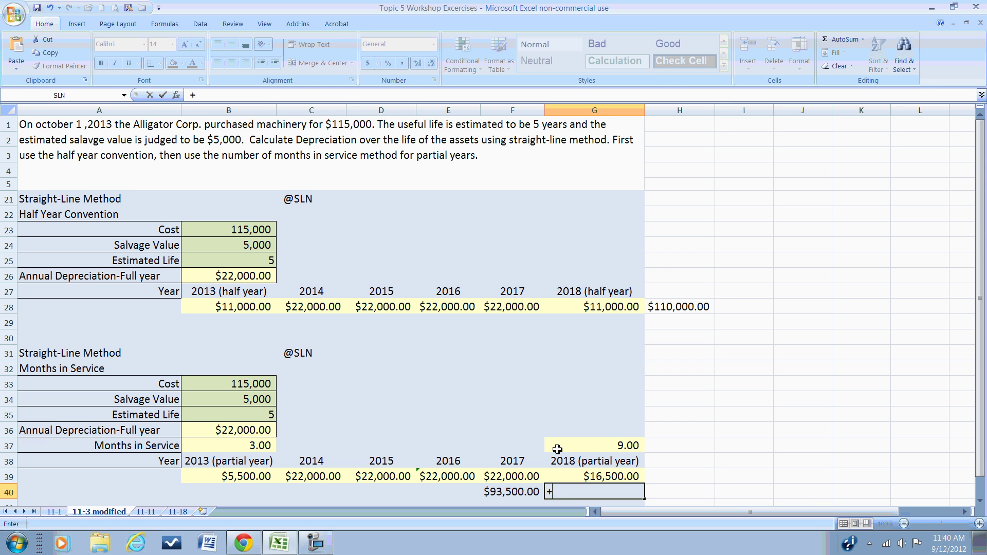
key("Left")
type("+")
key("Up")
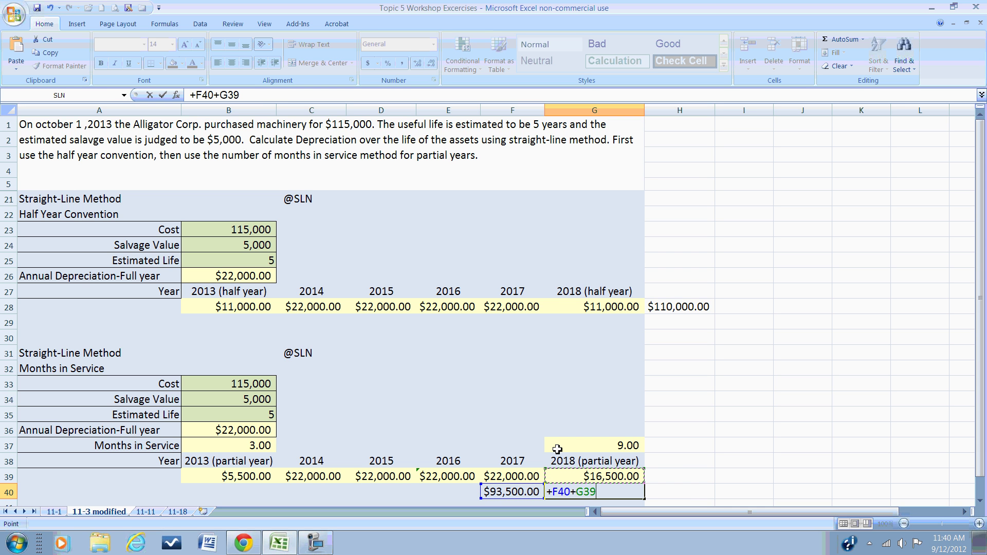
key("Return")
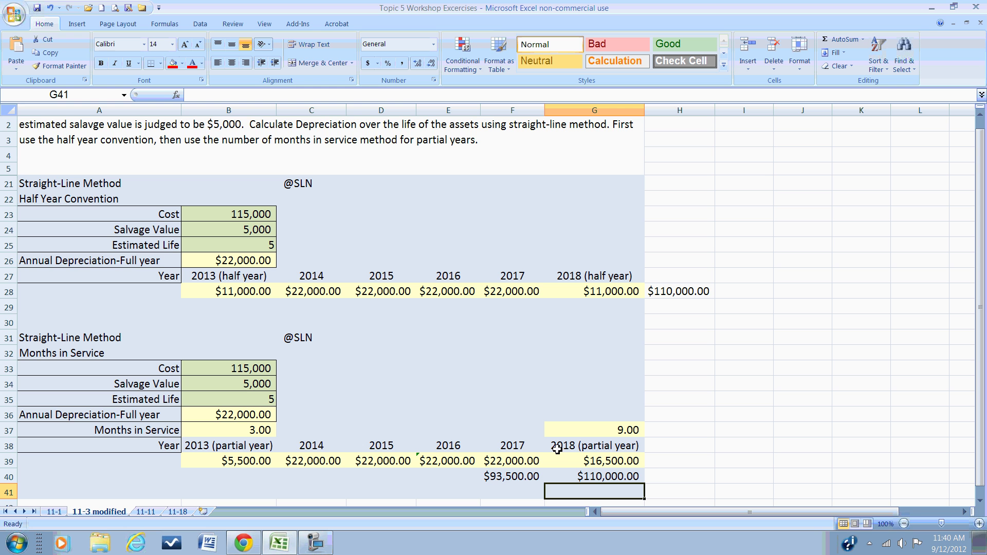